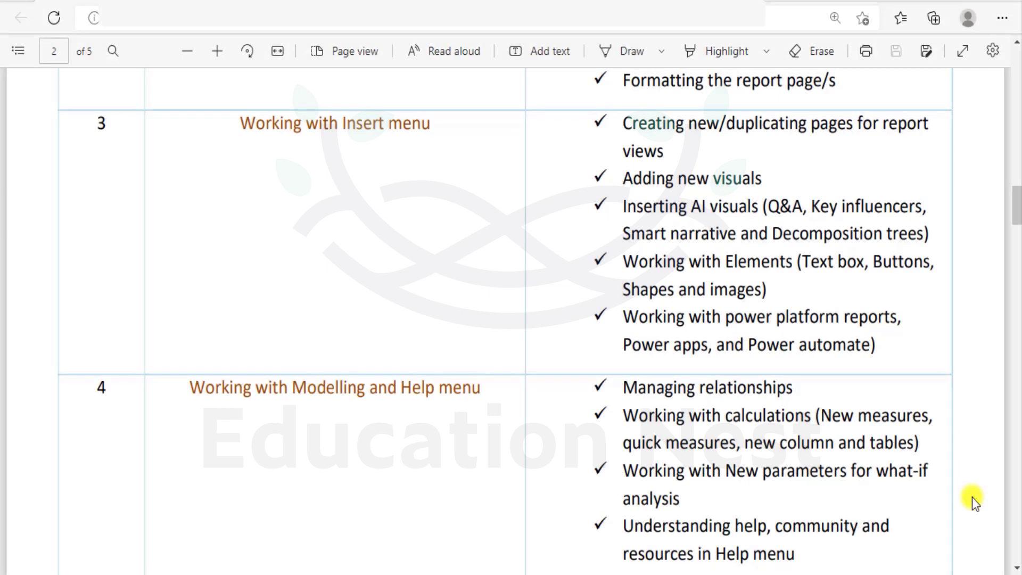
# In the course outline, highlight the Working with Insert menu topics on duplicating pages and adding new visuals.
pyautogui.scroll(2, 971, 498)
pyautogui.moveTo(283, 205); pyautogui.dragTo(431, 204)
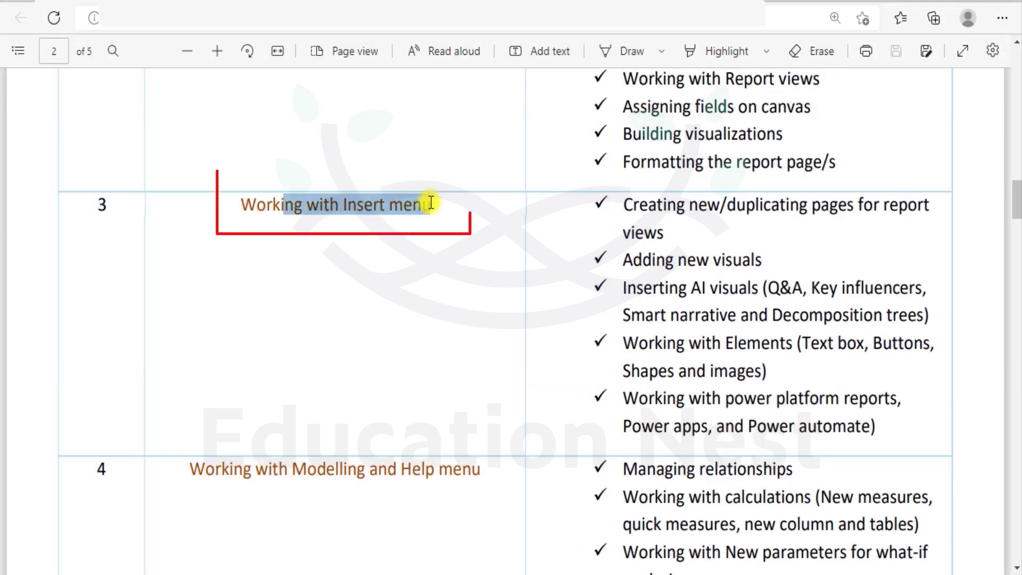
pyautogui.click(444, 274)
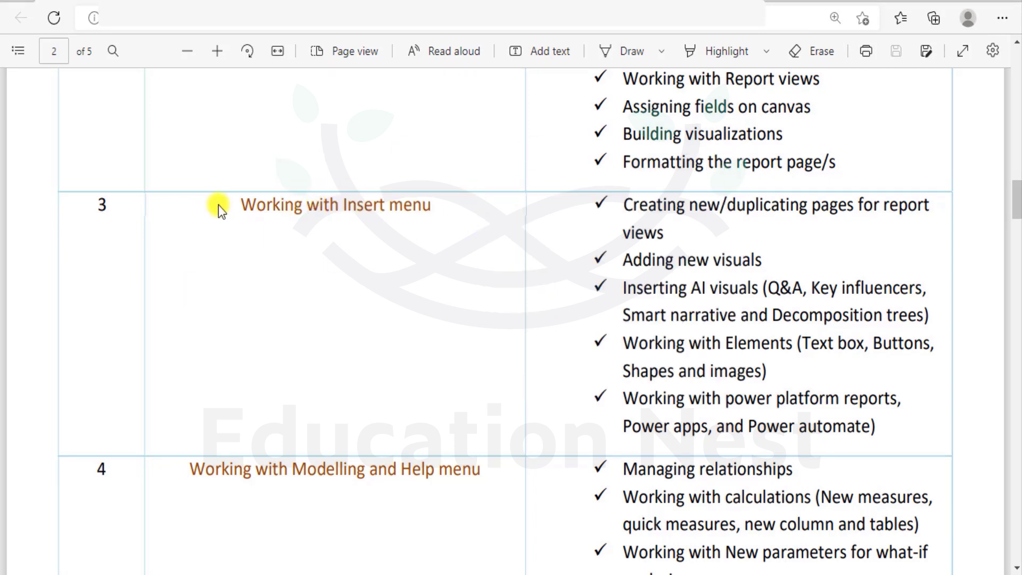
pyautogui.moveTo(239, 205)
pyautogui.mouseDown()
pyautogui.moveTo(460, 217)
pyautogui.moveTo(247, 213)
pyautogui.mouseUp()
pyautogui.click(400, 290)
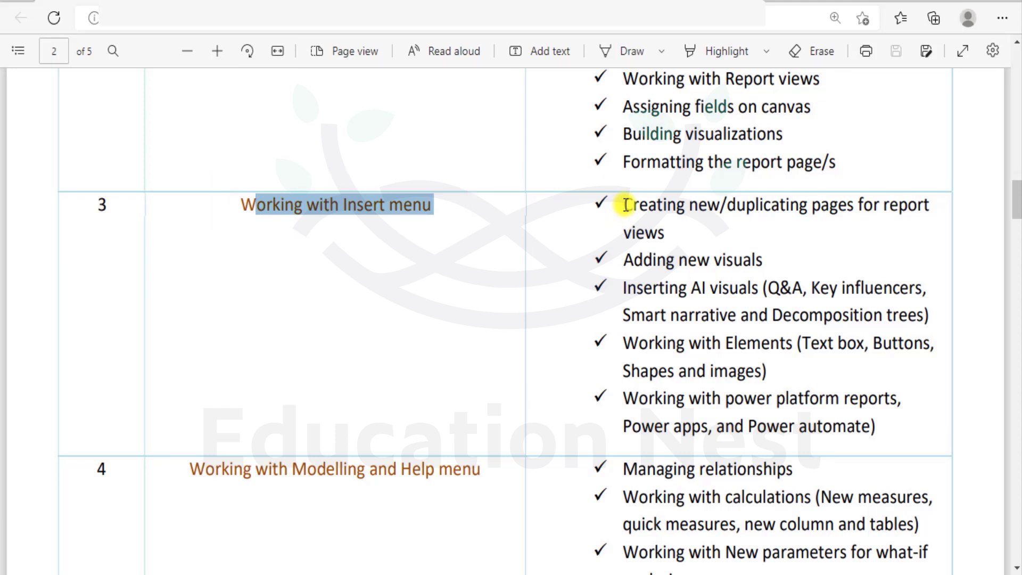
pyautogui.moveTo(626, 205); pyautogui.dragTo(675, 235)
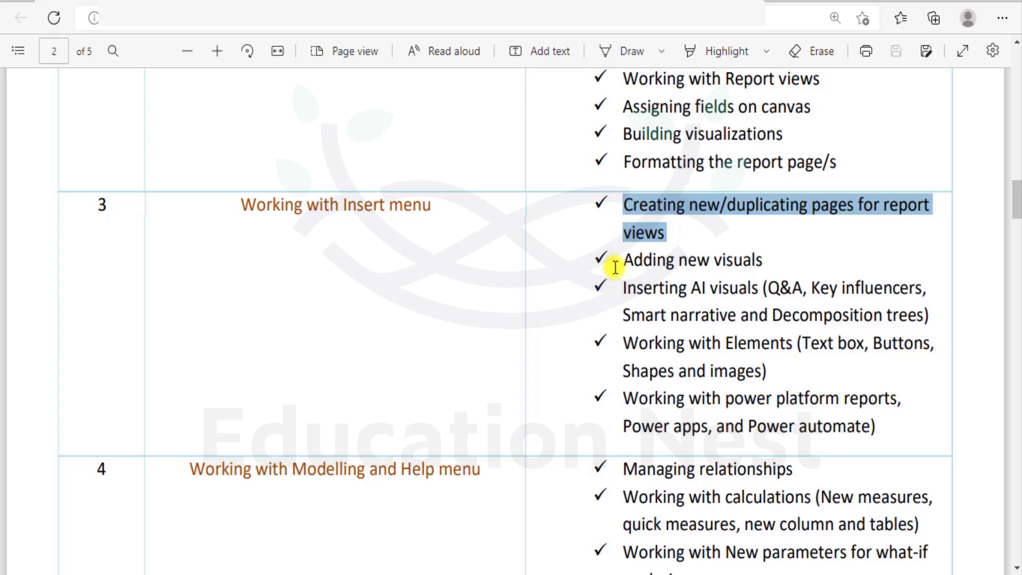
pyautogui.moveTo(613, 264); pyautogui.dragTo(771, 248)
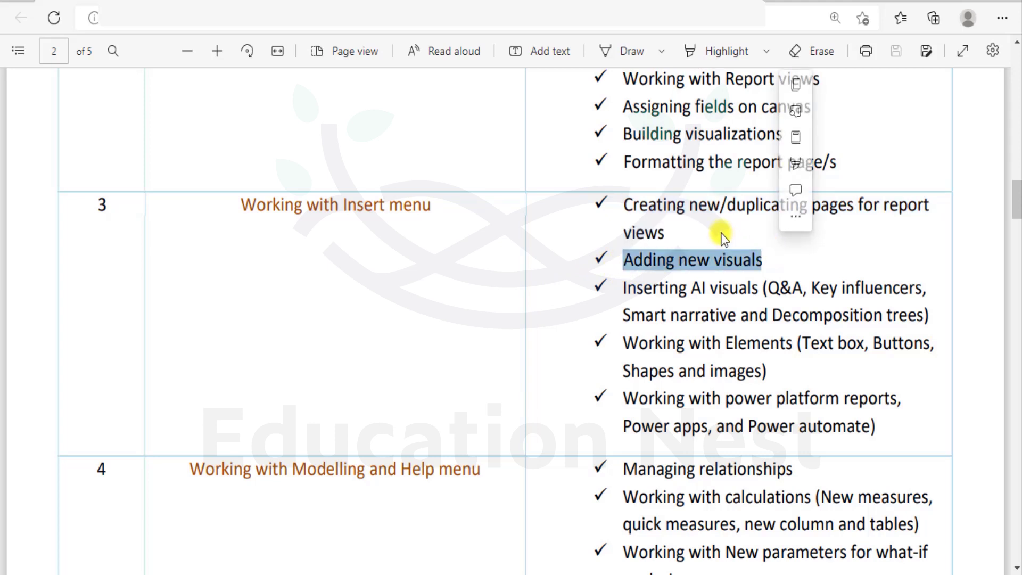
# Switch to Power BI Desktop and expand the Filters, Visualizations and Fields panes beside Page 1.
pyautogui.click(554, 567)
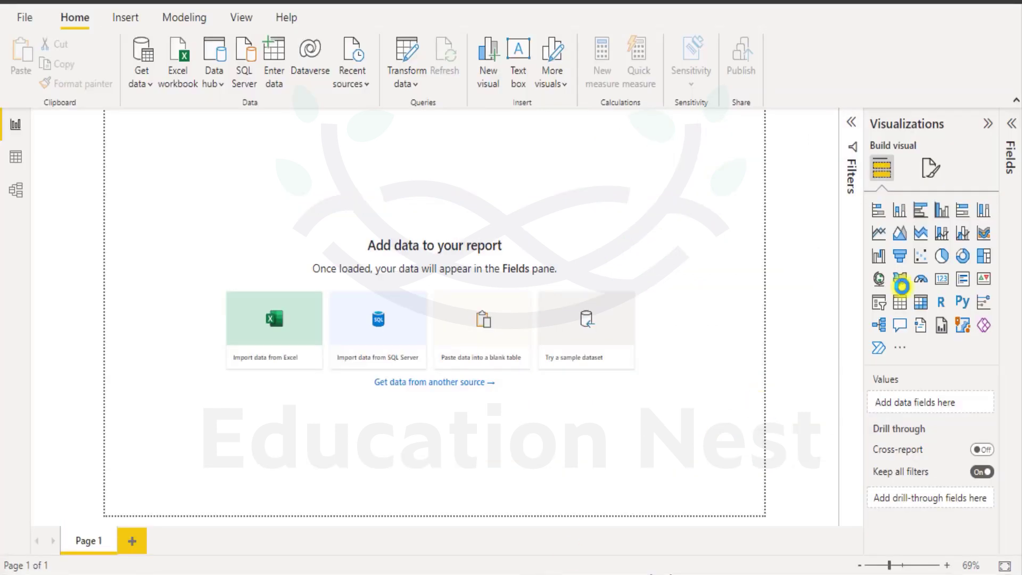
pyautogui.click(988, 124)
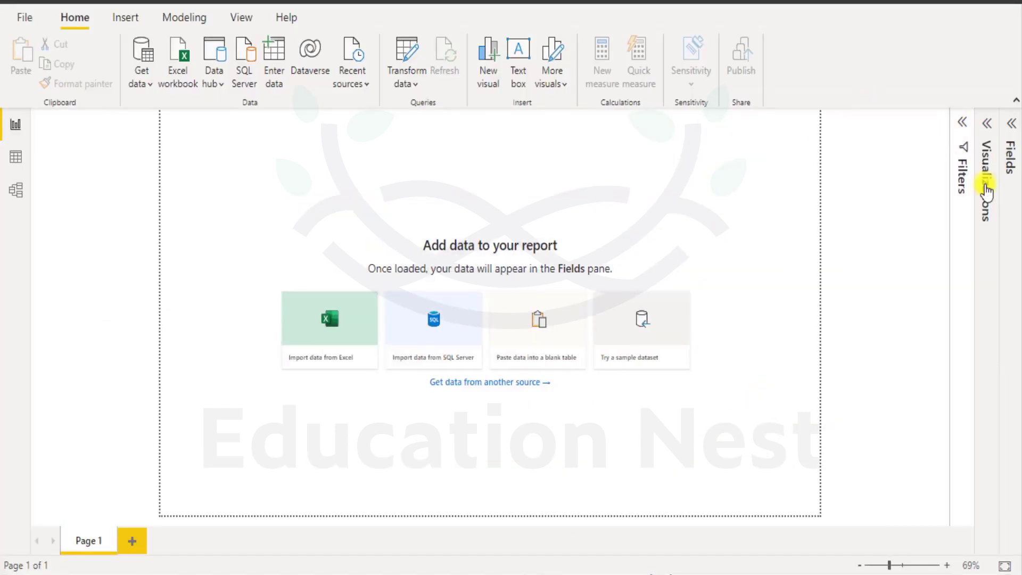
pyautogui.click(985, 124)
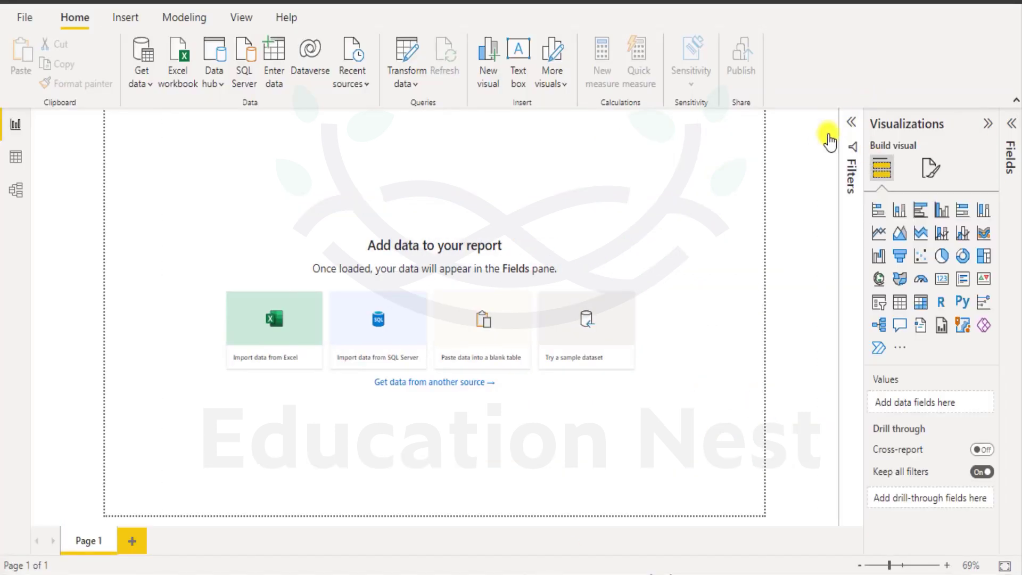
pyautogui.click(848, 123)
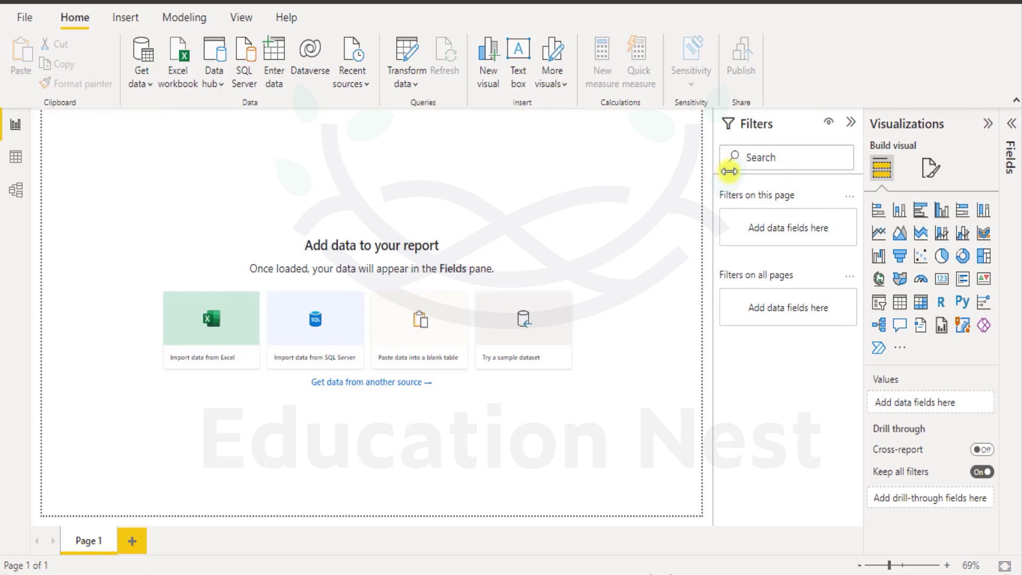
pyautogui.click(1013, 132)
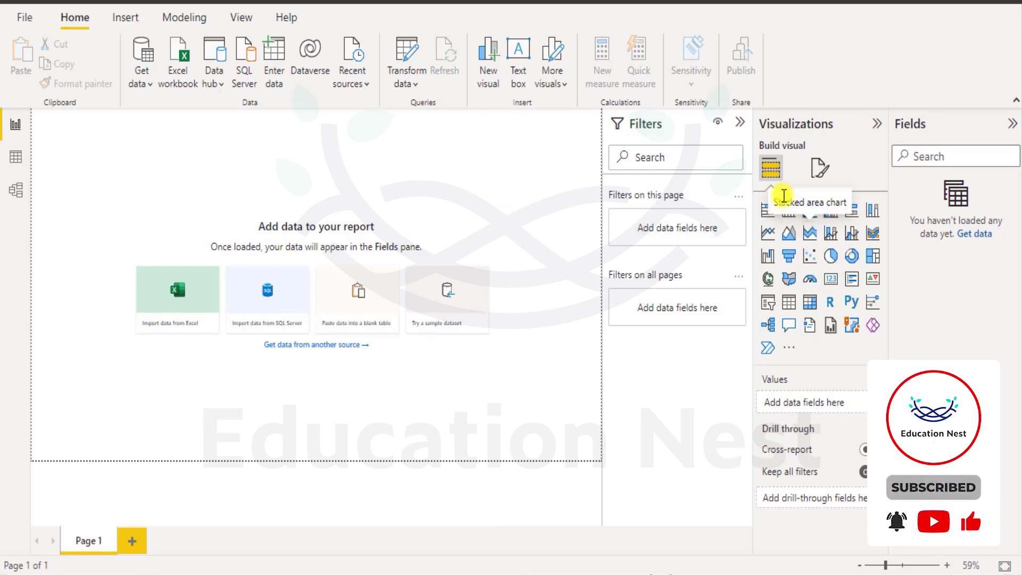
pyautogui.click(793, 349)
pyautogui.press('Escape')
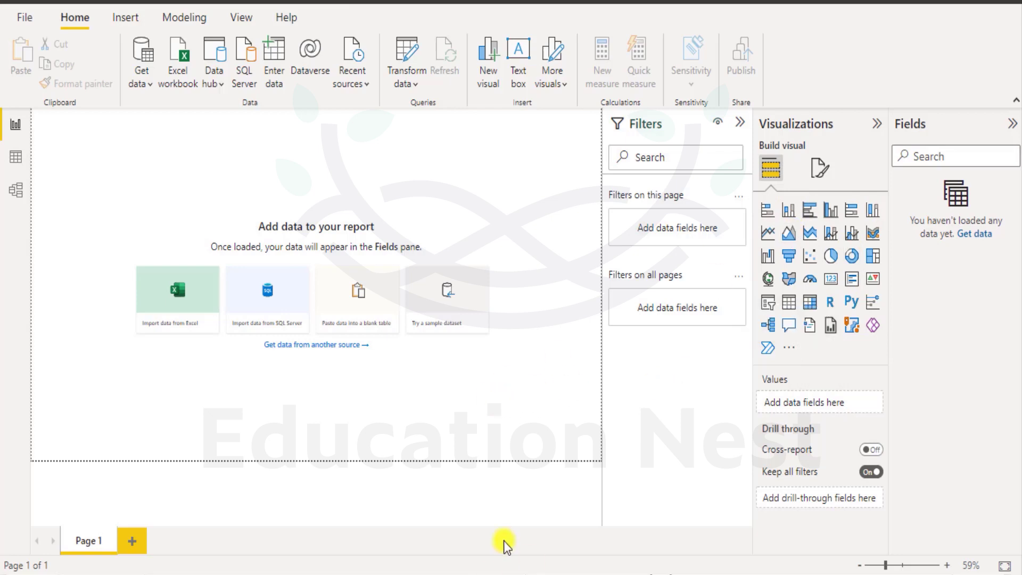
pyautogui.hotkey('alt', 'Tab')
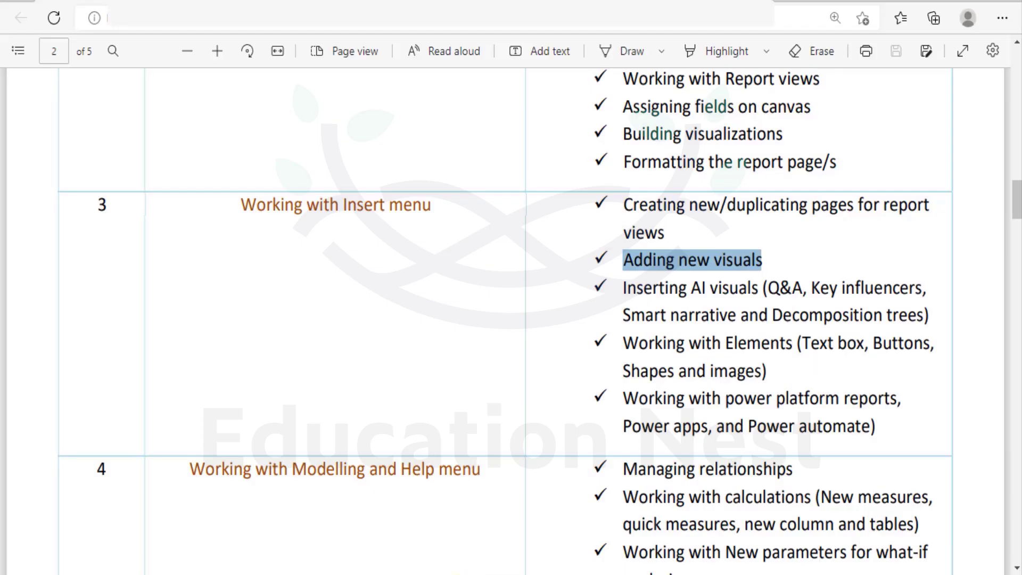
pyautogui.moveTo(621, 284); pyautogui.dragTo(741, 312)
pyautogui.click(741, 312)
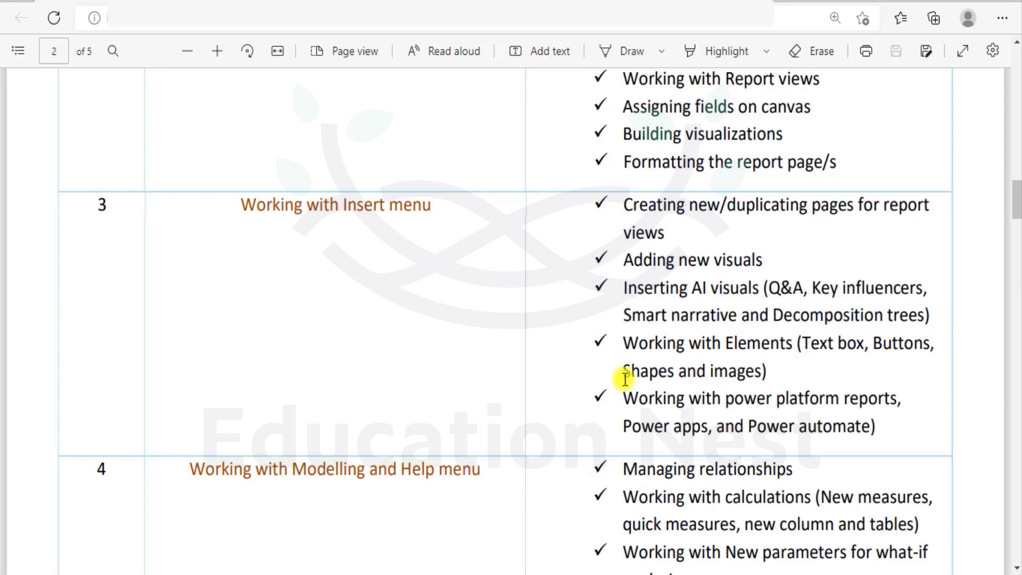
pyautogui.hotkey('alt', 'Tab')
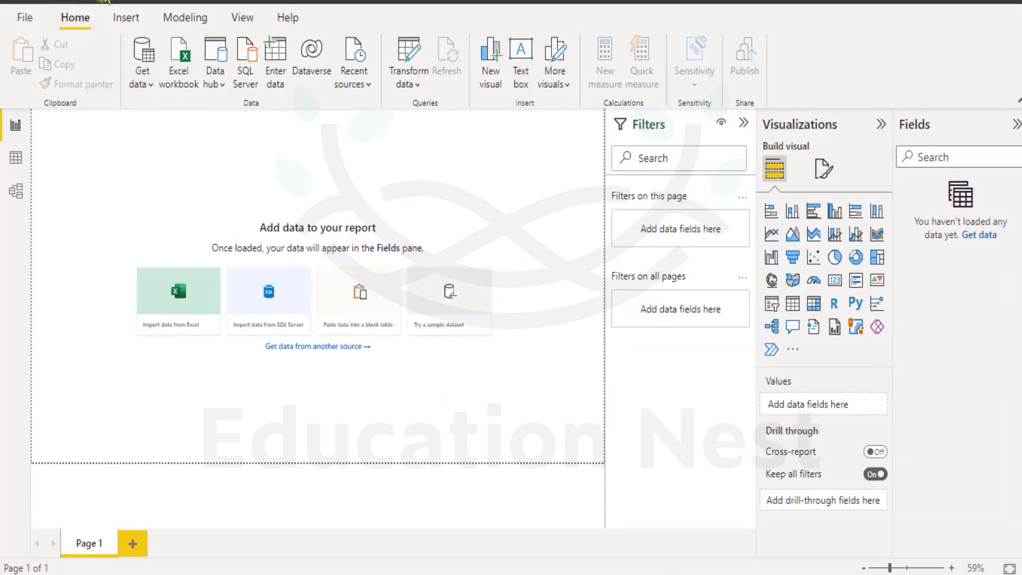
pyautogui.click(125, 17)
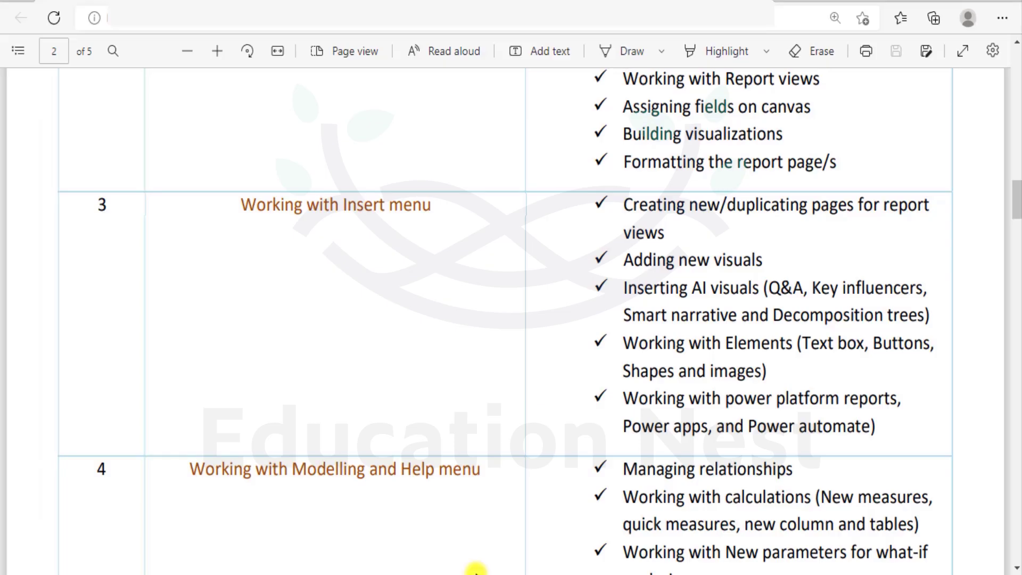
pyautogui.moveTo(627, 340); pyautogui.dragTo(777, 370)
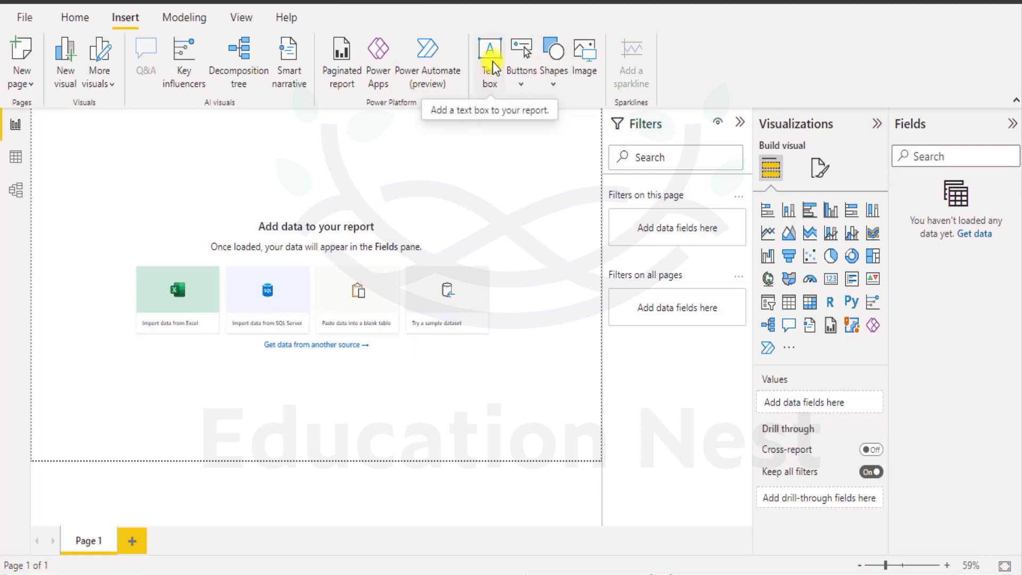
pyautogui.click(520, 83)
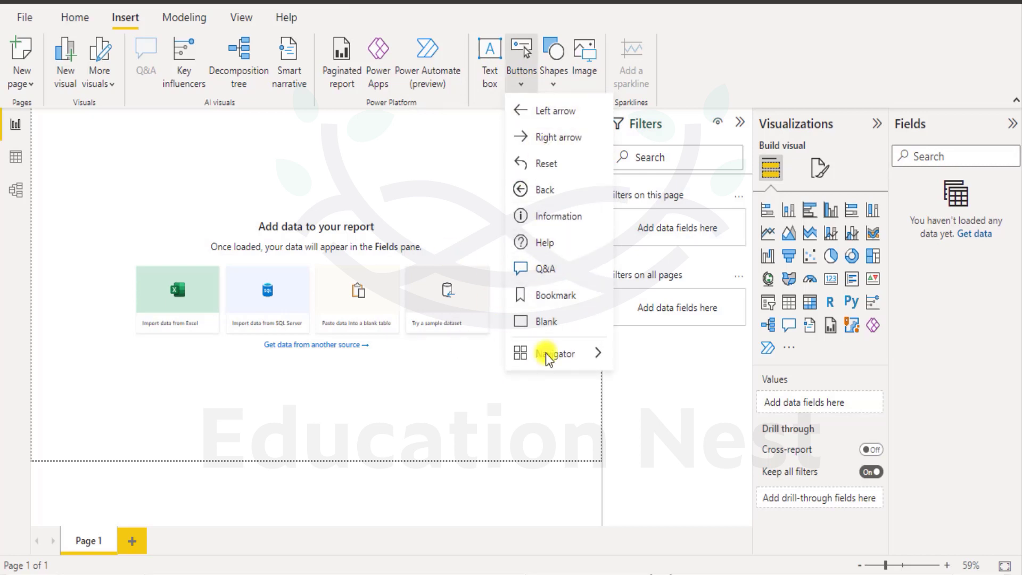
pyautogui.moveTo(585, 366)
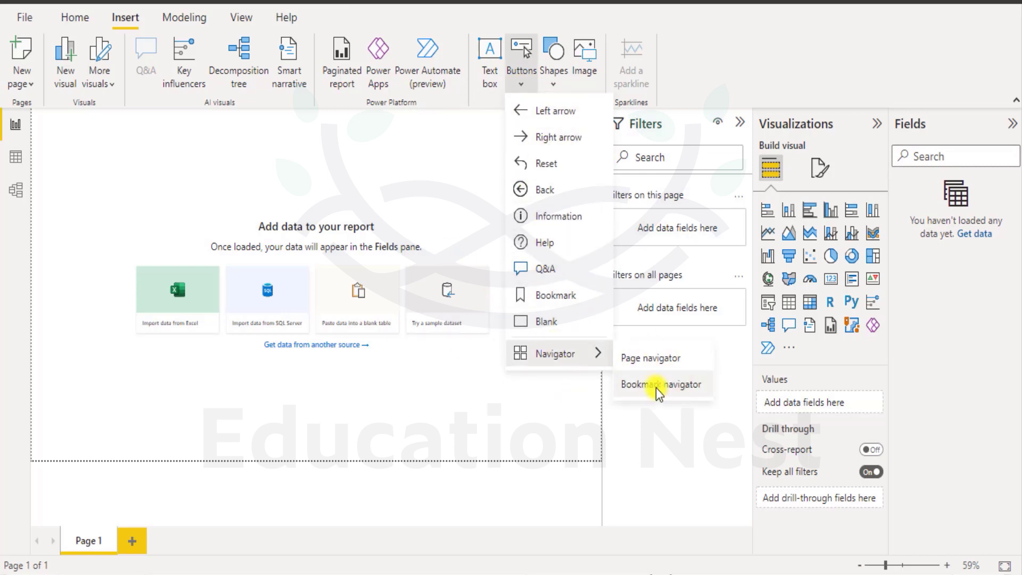
pyautogui.click(392, 171)
pyautogui.click(557, 84)
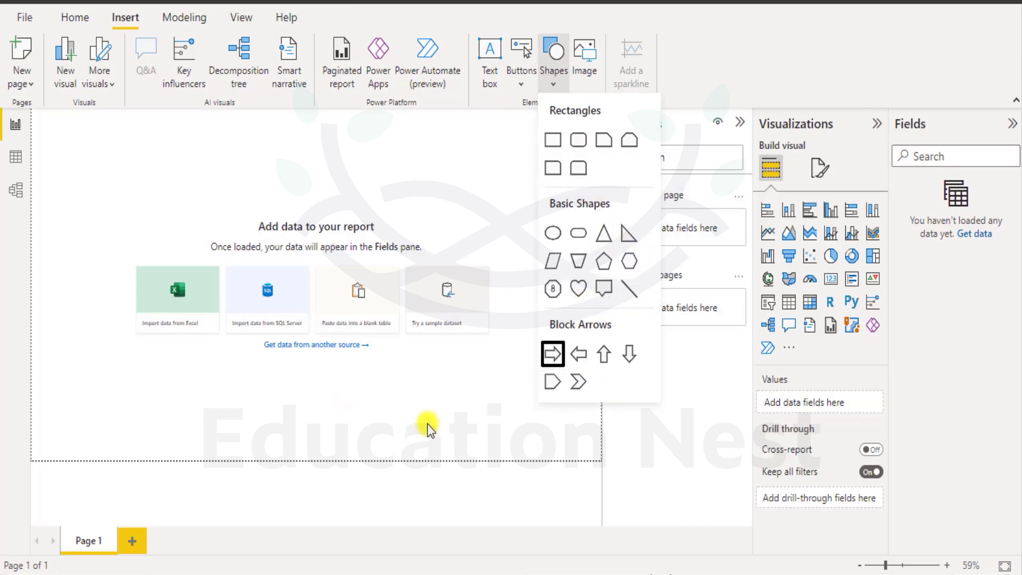
pyautogui.click(385, 413)
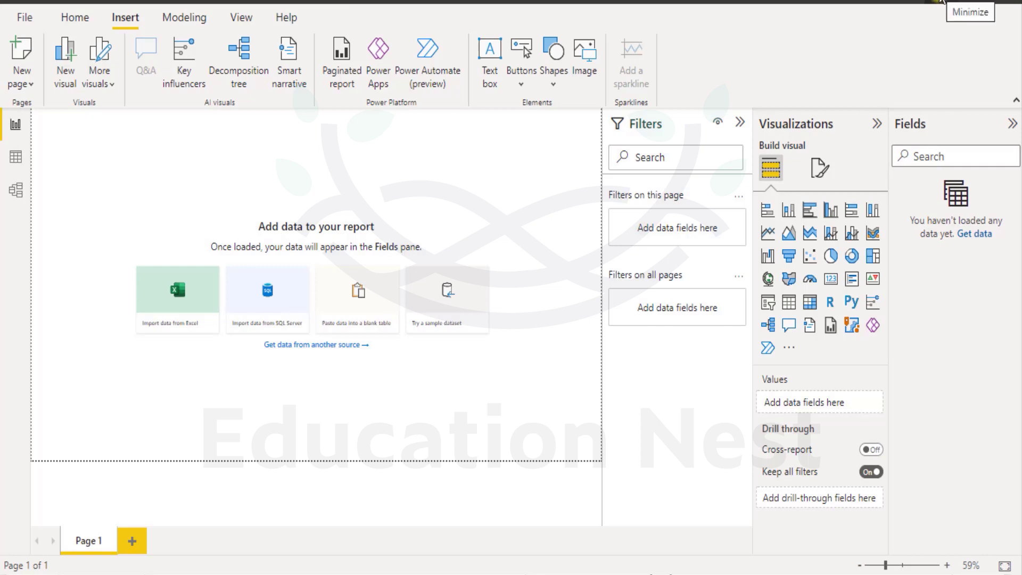
pyautogui.click(941, 1)
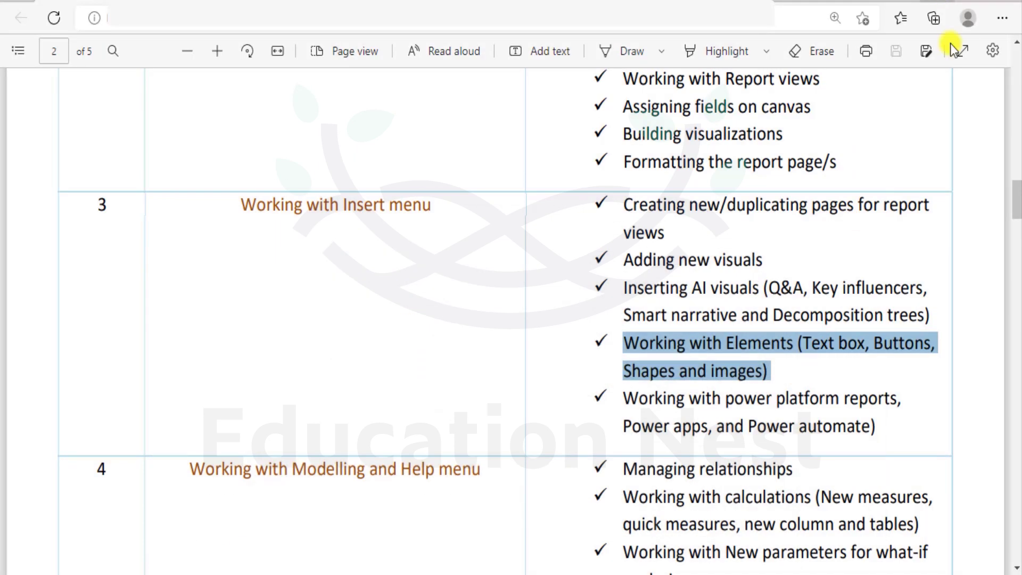
pyautogui.click(560, 287)
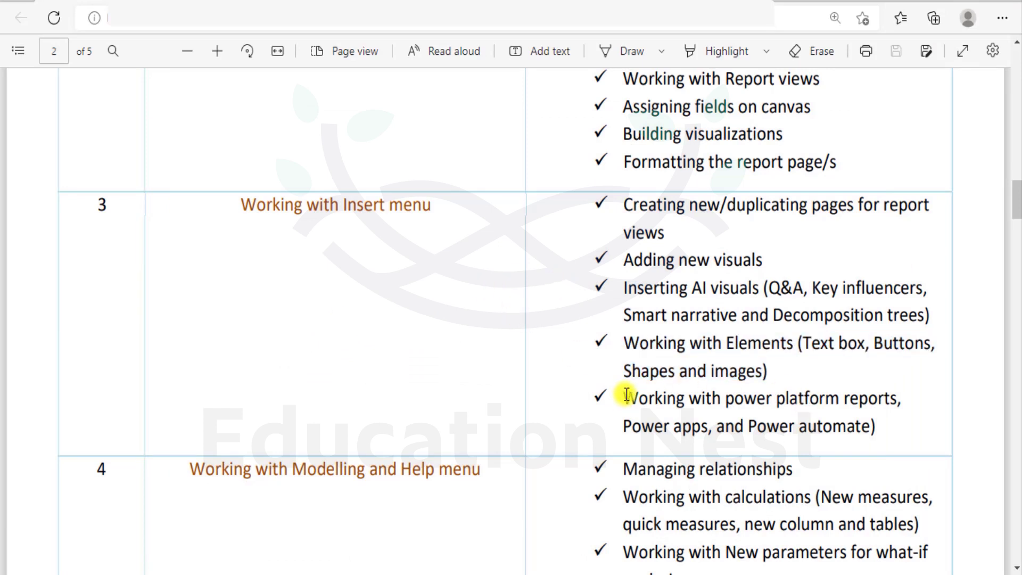
pyautogui.moveTo(624, 394); pyautogui.dragTo(883, 416)
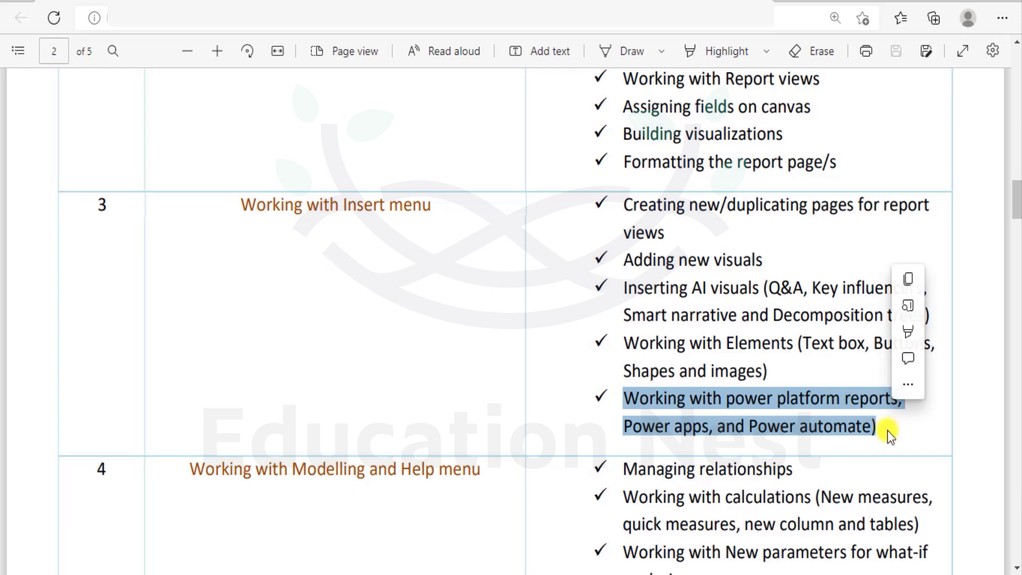
pyautogui.click(888, 430)
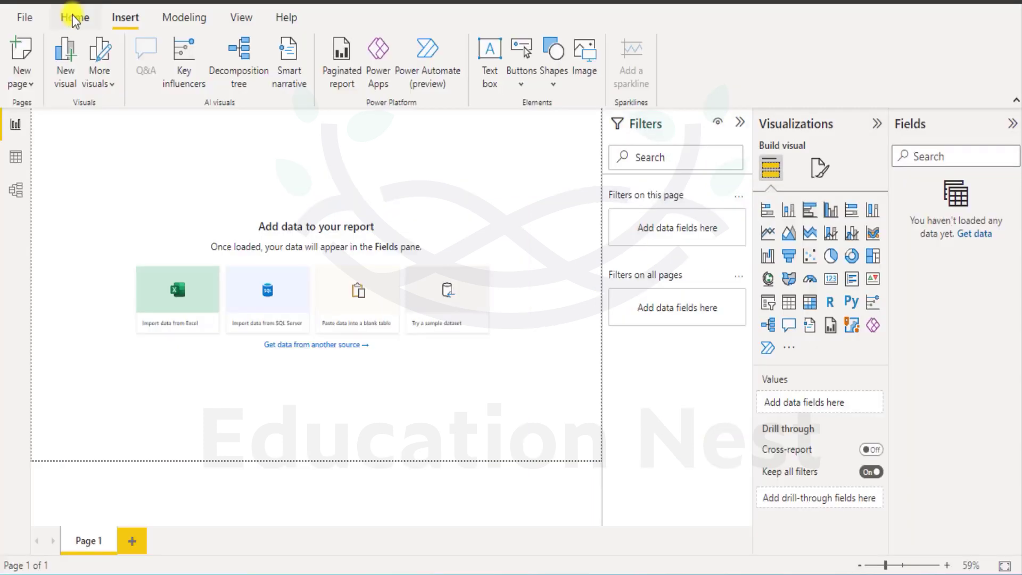
# Start an Excel workbook import and open Paints from the Live Sessions folder.
pyautogui.click(74, 18)
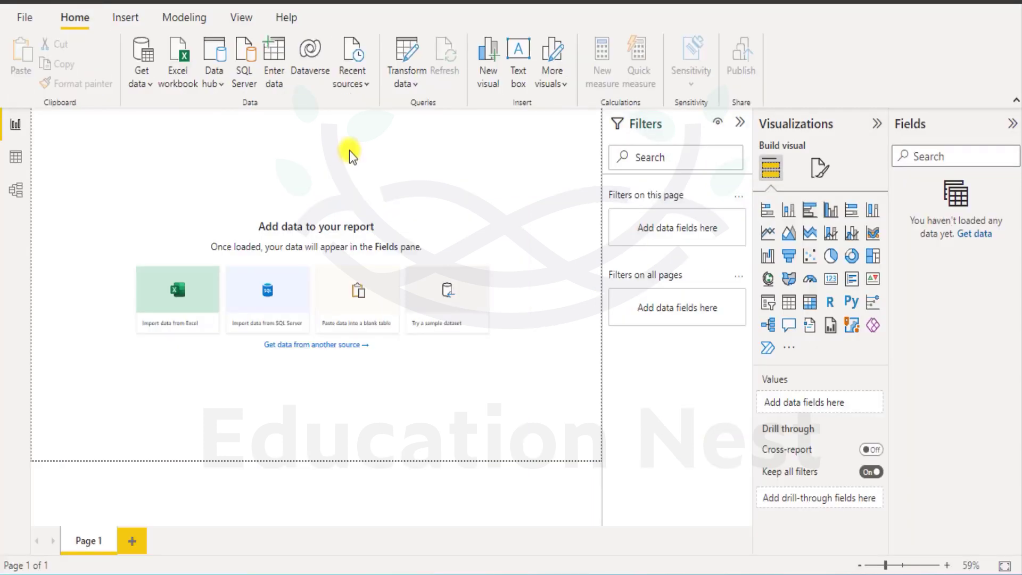
pyautogui.click(177, 299)
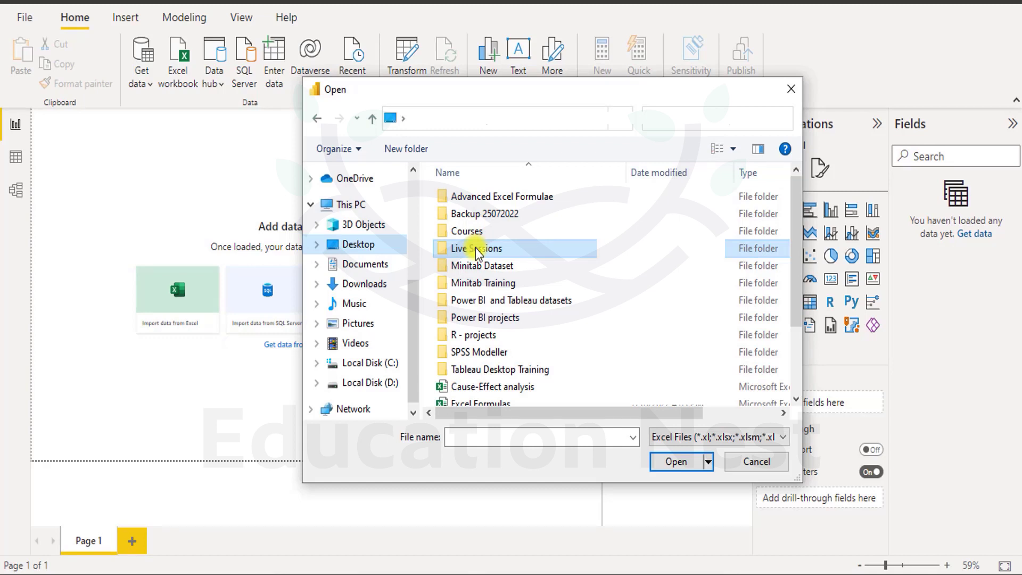
pyautogui.doubleClick(475, 247)
pyautogui.scroll(-5, 506, 373)
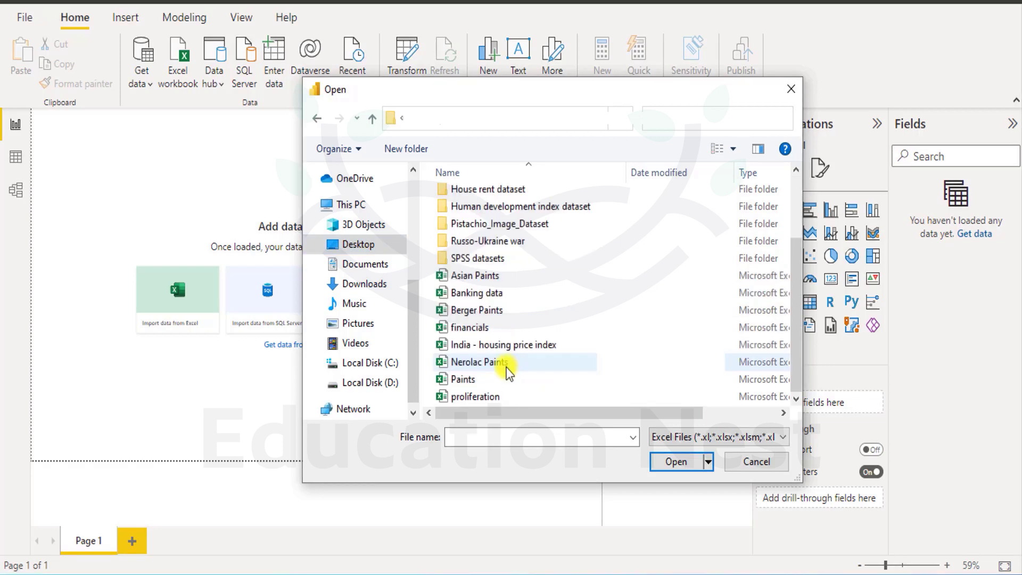
pyautogui.click(471, 379)
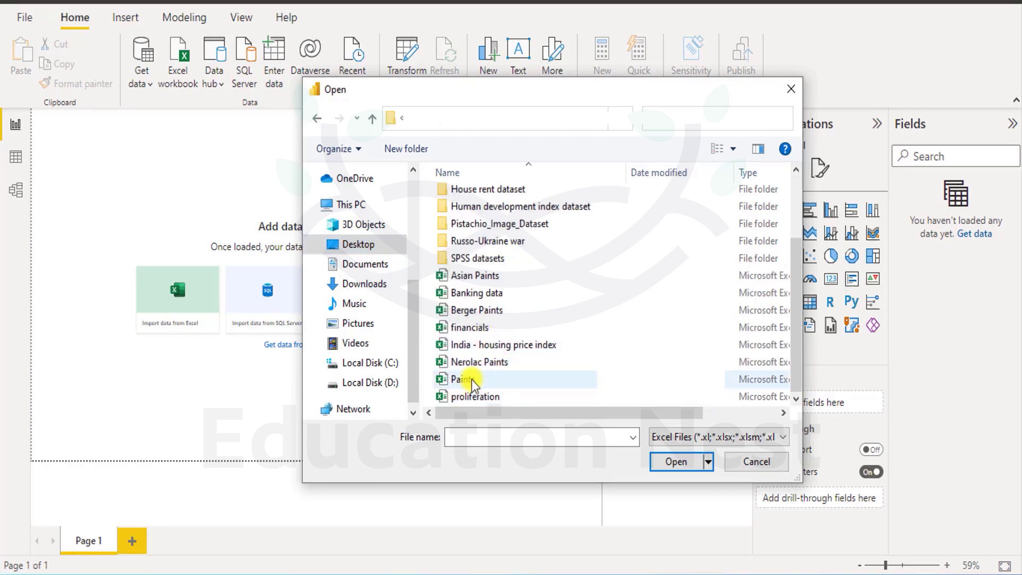
pyautogui.click(668, 460)
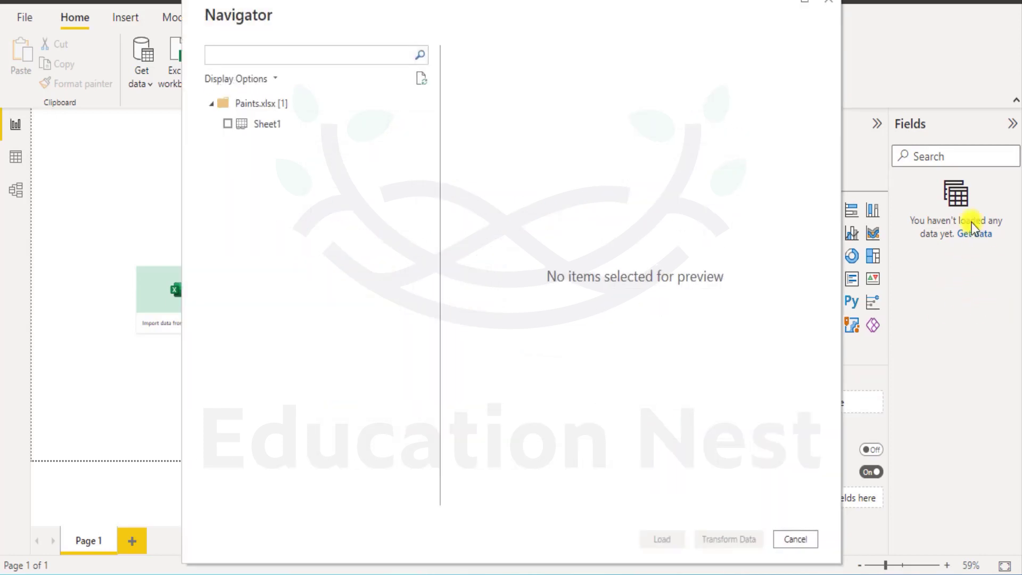
# Preview and tick Sheet1 of Paints.xlsx, then load it (585 rows, 1 error).
pyautogui.click(224, 127)
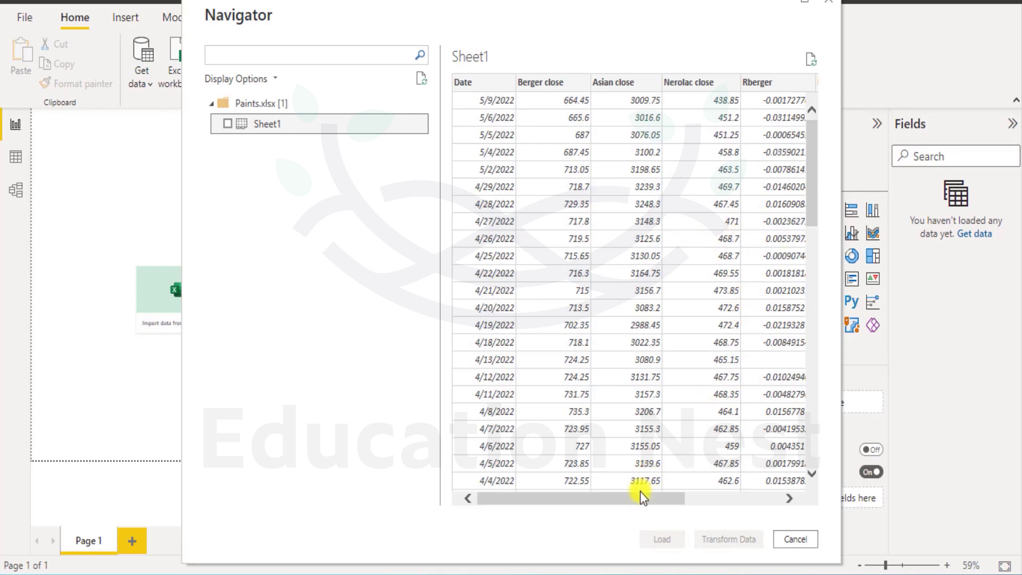
pyautogui.moveTo(634, 498); pyautogui.dragTo(729, 500)
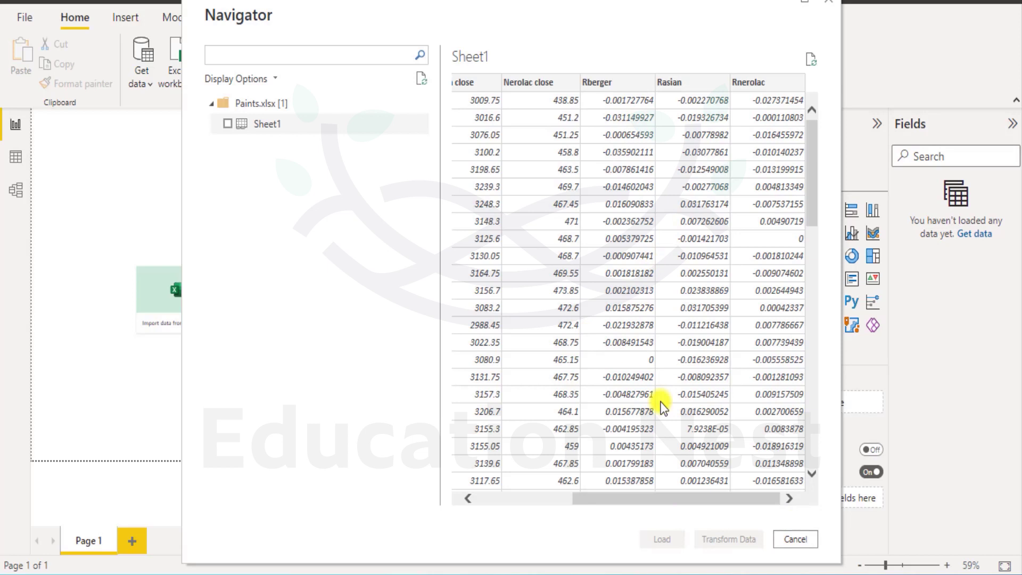
pyautogui.click(228, 124)
pyautogui.click(228, 124)
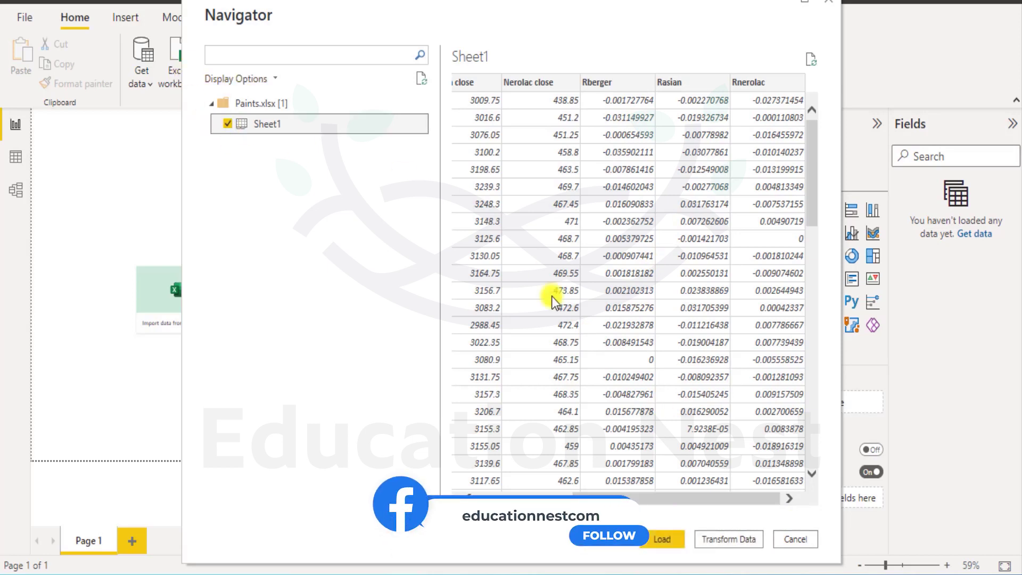
pyautogui.click(665, 539)
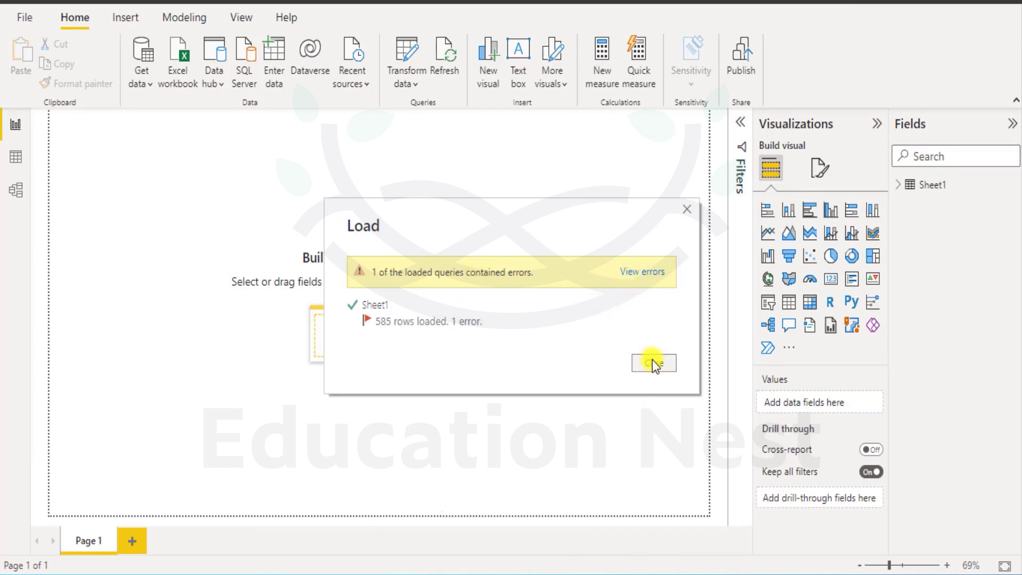
# Close the Sheet1 load summary and apply changes from the yellow pending-changes bar.
pyautogui.click(650, 281)
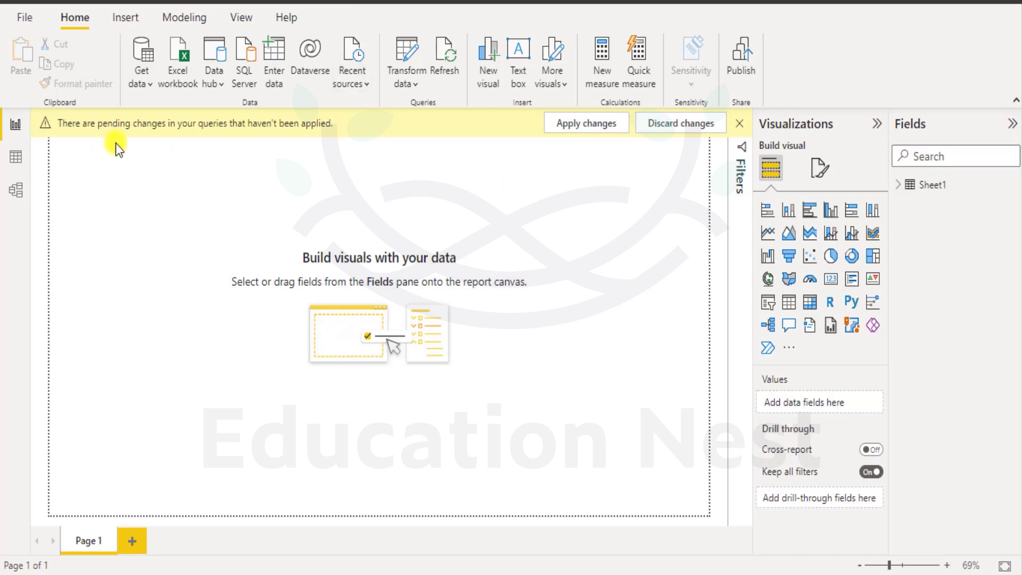
pyautogui.click(583, 123)
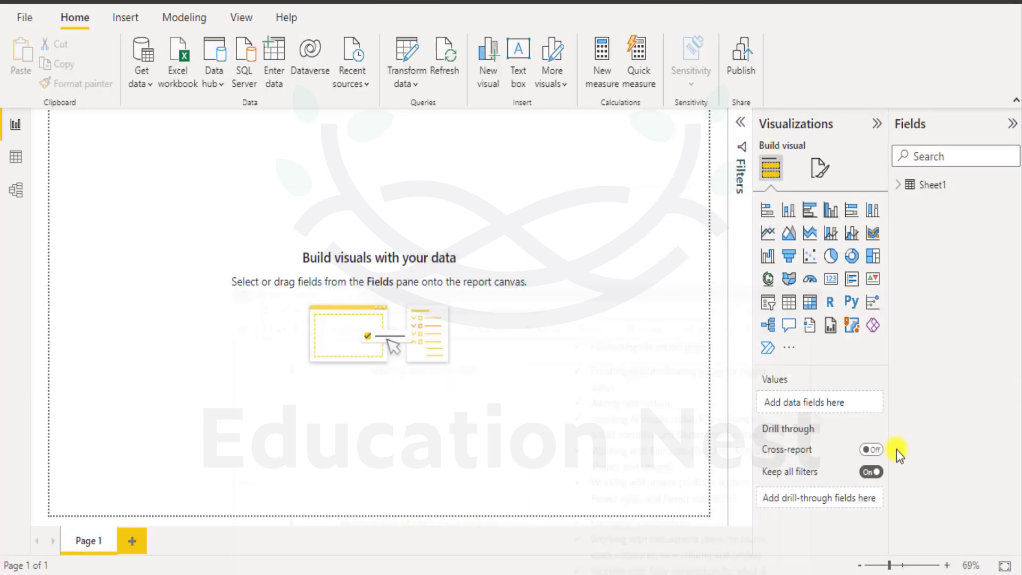
# Expand Sheet1 in the Fields pane and tick Nerolac close to create a chart.
pyautogui.click(900, 186)
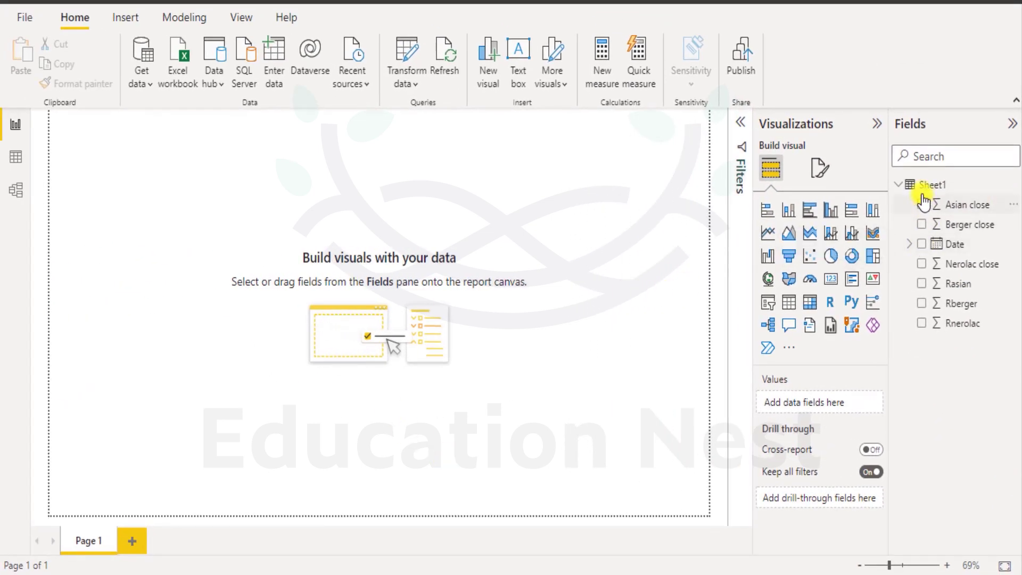
pyautogui.click(921, 264)
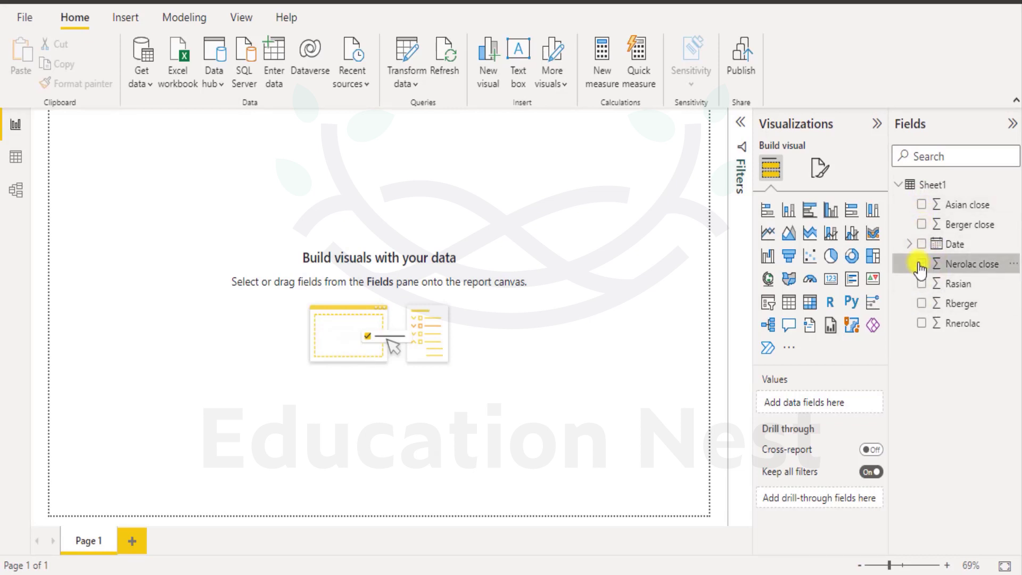
# Add Berger close, Asian close and Date to the chart, then reselect the column chart.
pyautogui.click(921, 224)
pyautogui.click(921, 205)
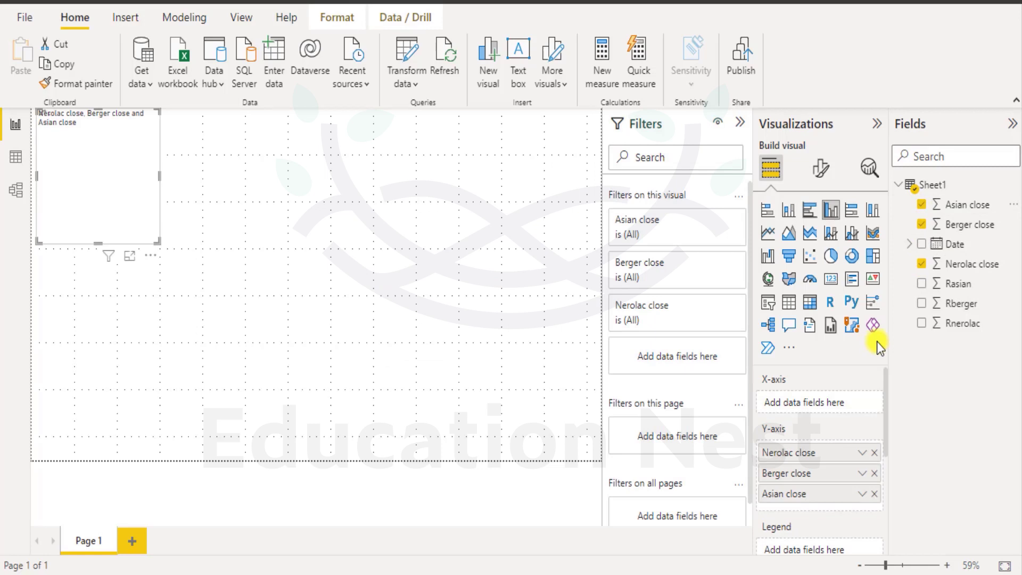
pyautogui.click(921, 244)
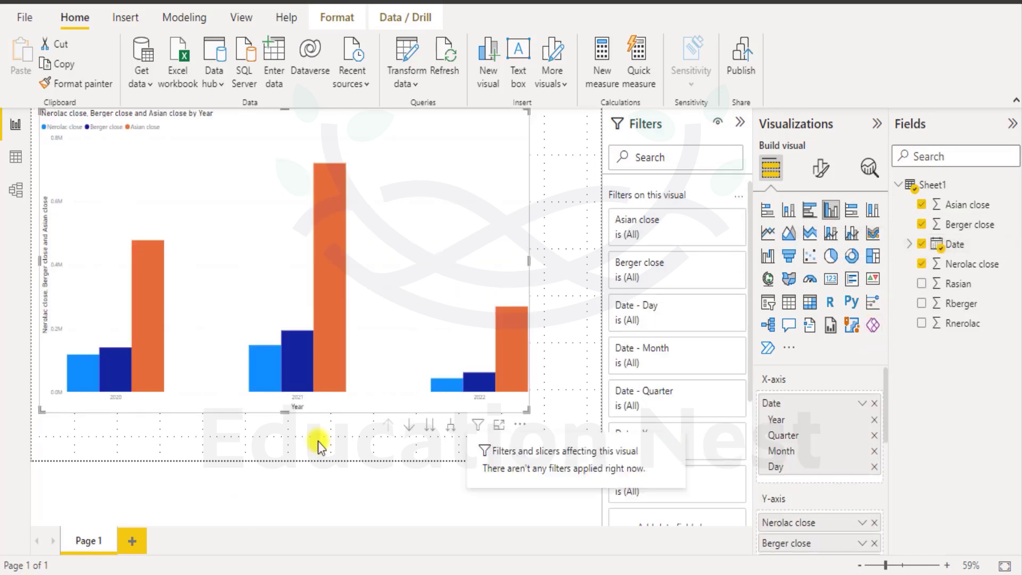
pyautogui.click(318, 441)
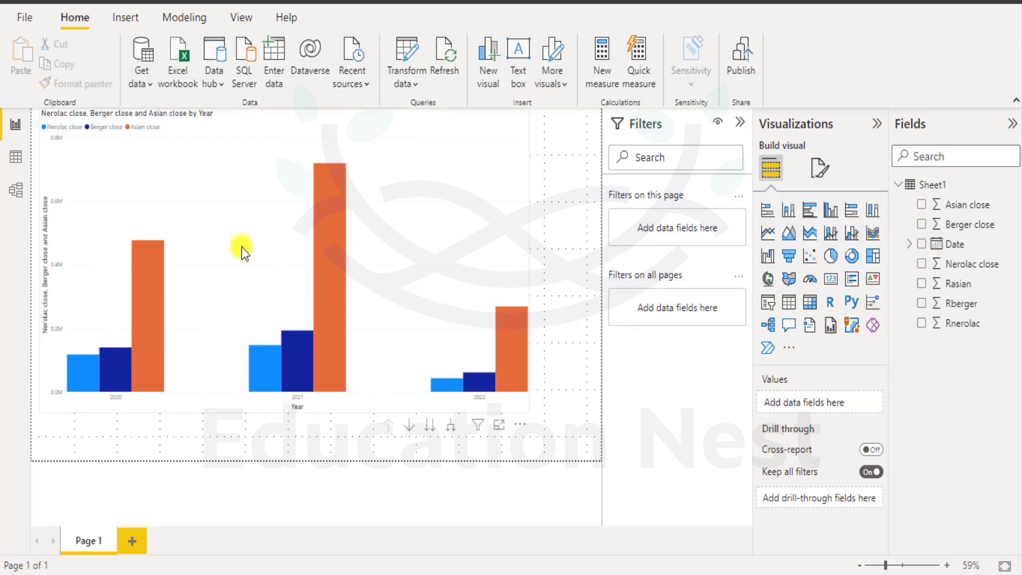
pyautogui.click(514, 222)
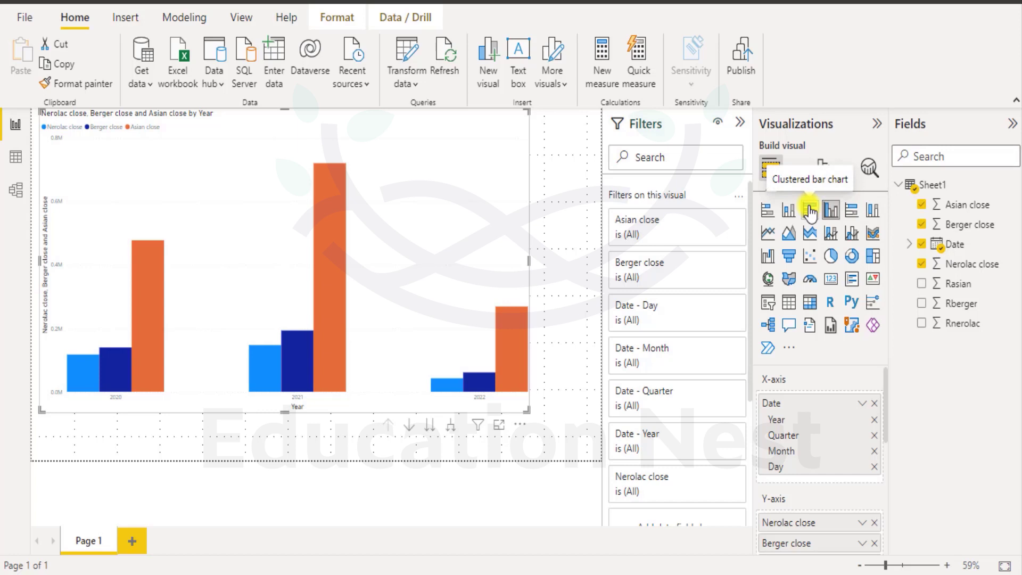
# Switch the selected column chart to the Clustered bar chart visual.
pyautogui.click(810, 211)
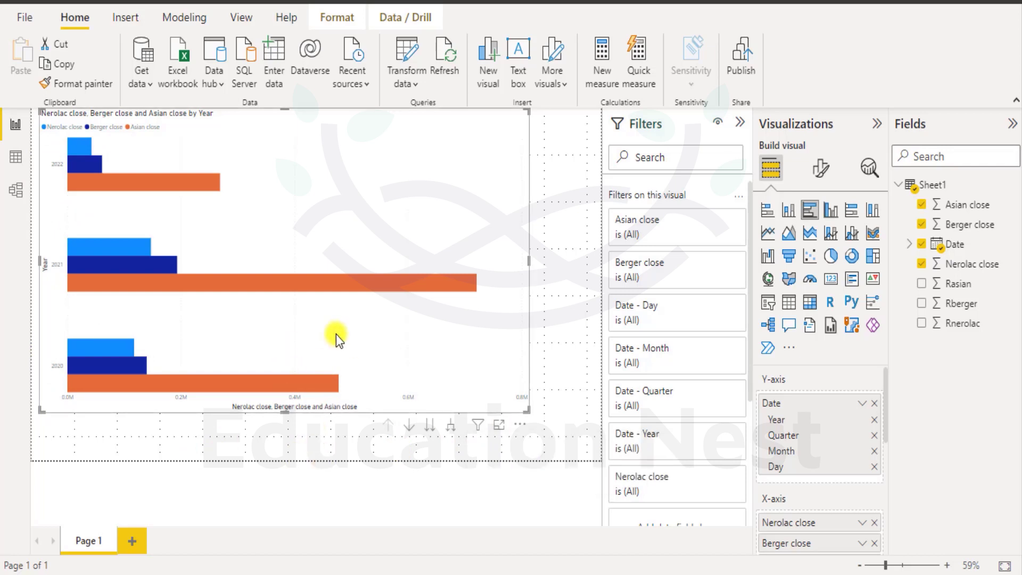
# Show the clustered bar chart in focus mode with the Filters, Visualizations and Fields panes collapsed.
pyautogui.click(500, 426)
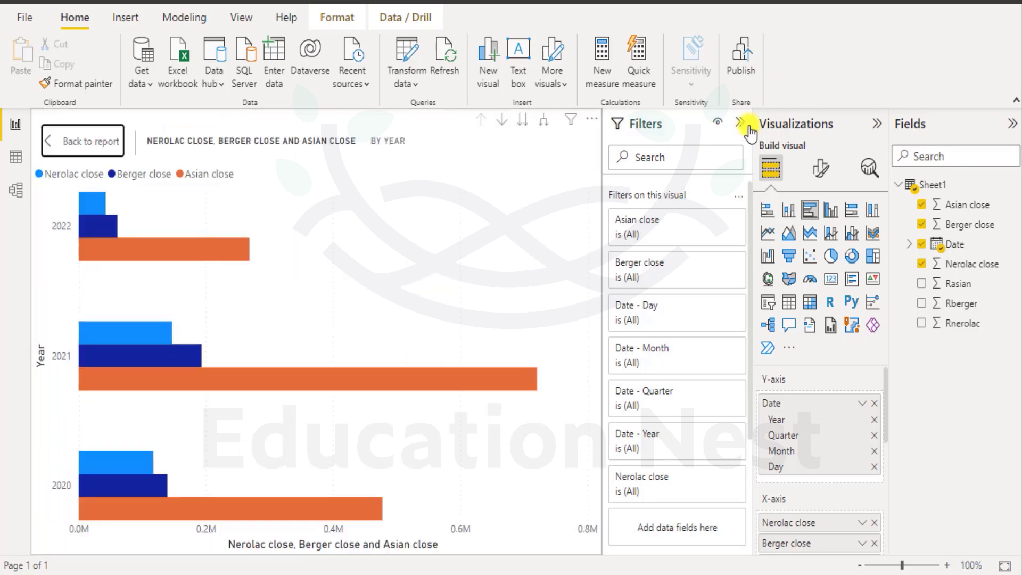
pyautogui.click(740, 123)
pyautogui.click(877, 124)
pyautogui.click(1009, 127)
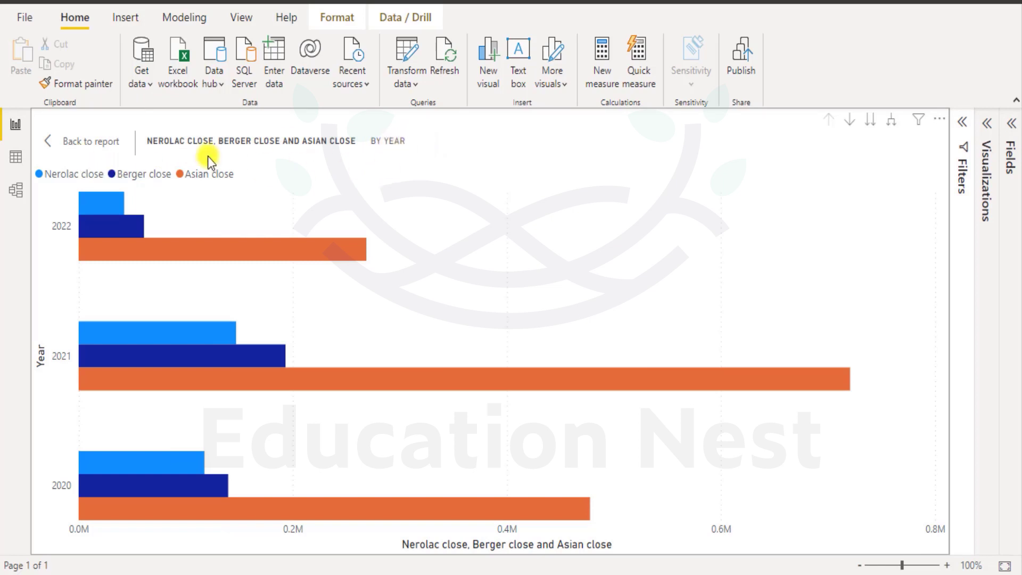
pyautogui.click(940, 119)
pyautogui.click(890, 254)
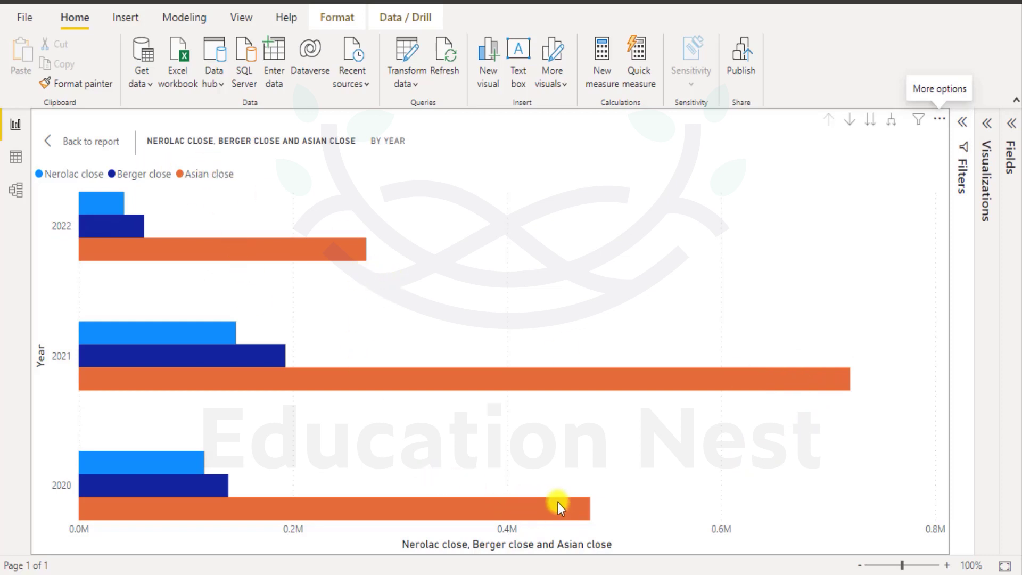
# Read each year's close values from the bar tooltips, then reopen the Filters, Visualizations and Fields panes.
pyautogui.moveTo(352, 252)
pyautogui.moveTo(170, 319)
pyautogui.moveTo(181, 464)
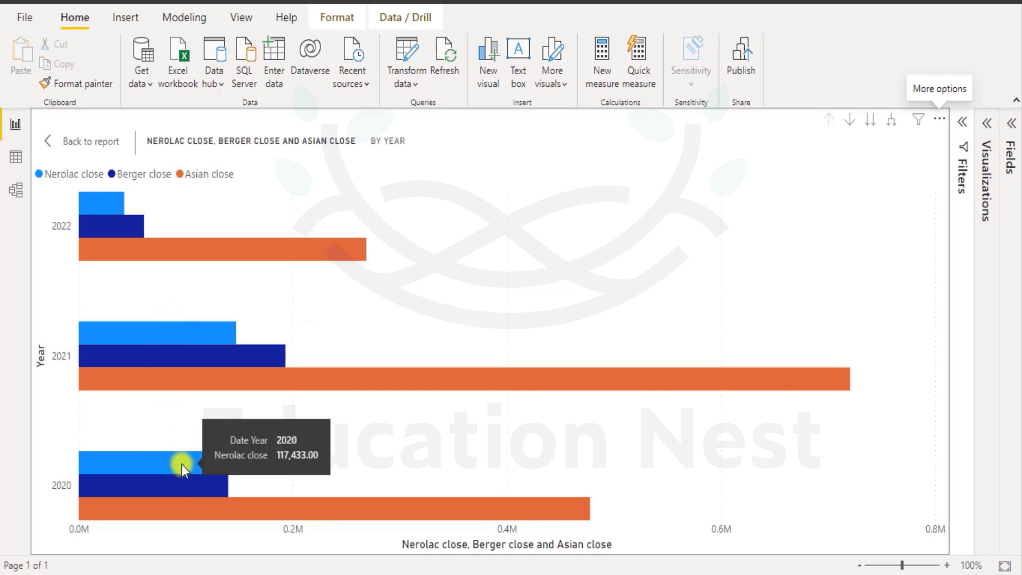
pyautogui.moveTo(90, 209)
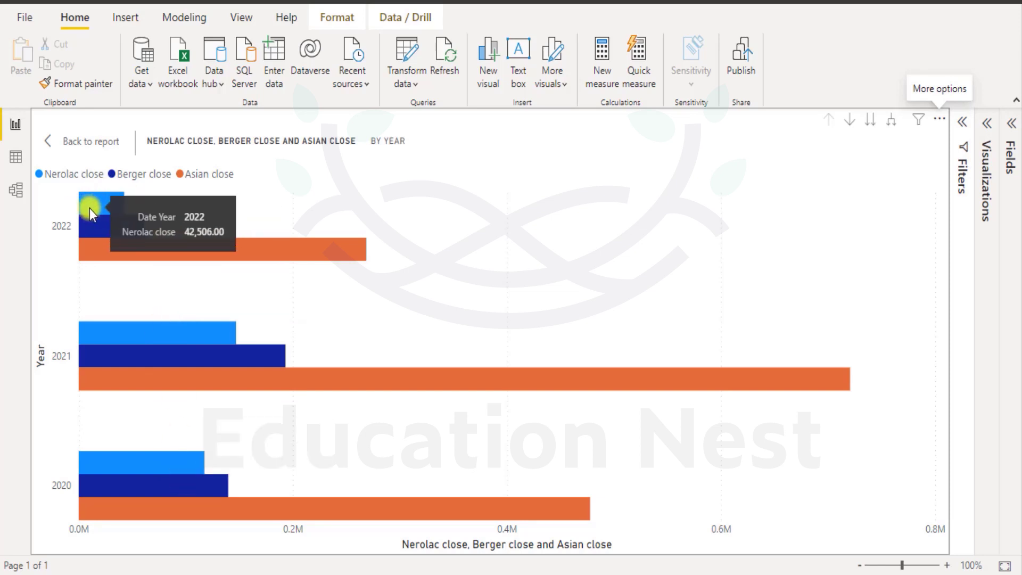
pyautogui.moveTo(126, 229)
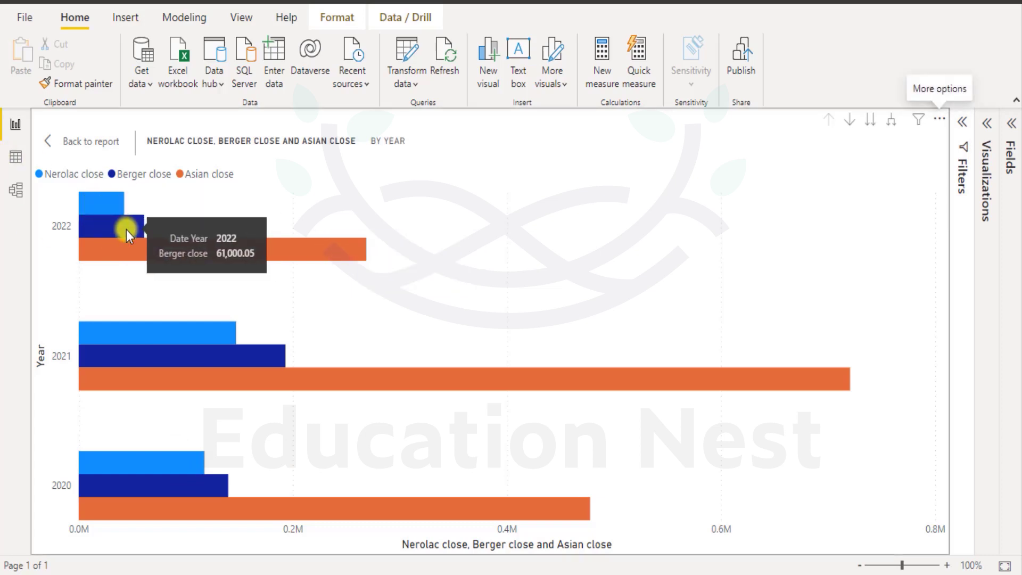
pyautogui.moveTo(182, 244)
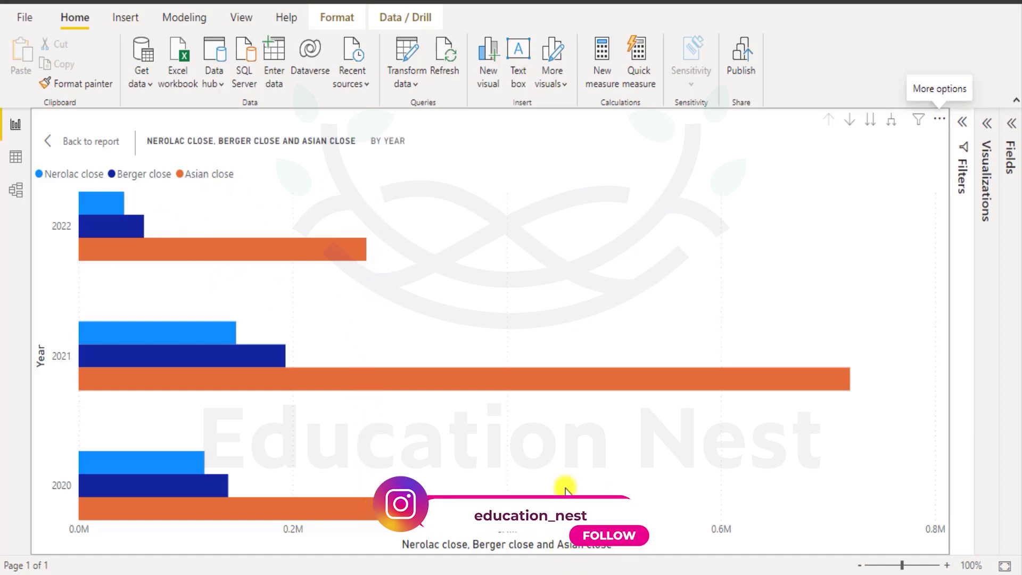
pyautogui.moveTo(525, 493)
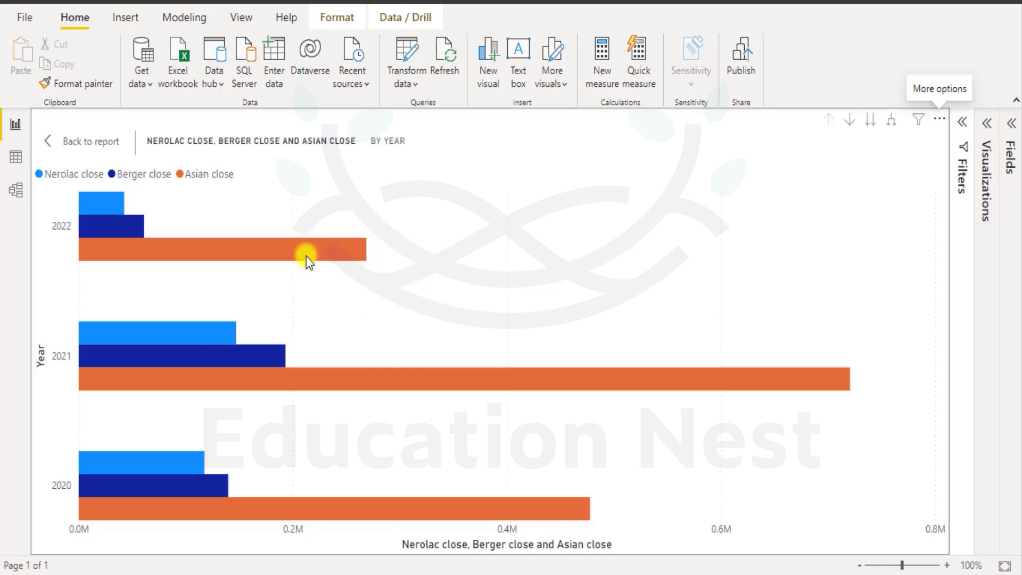
pyautogui.moveTo(306, 251)
pyautogui.moveTo(274, 262)
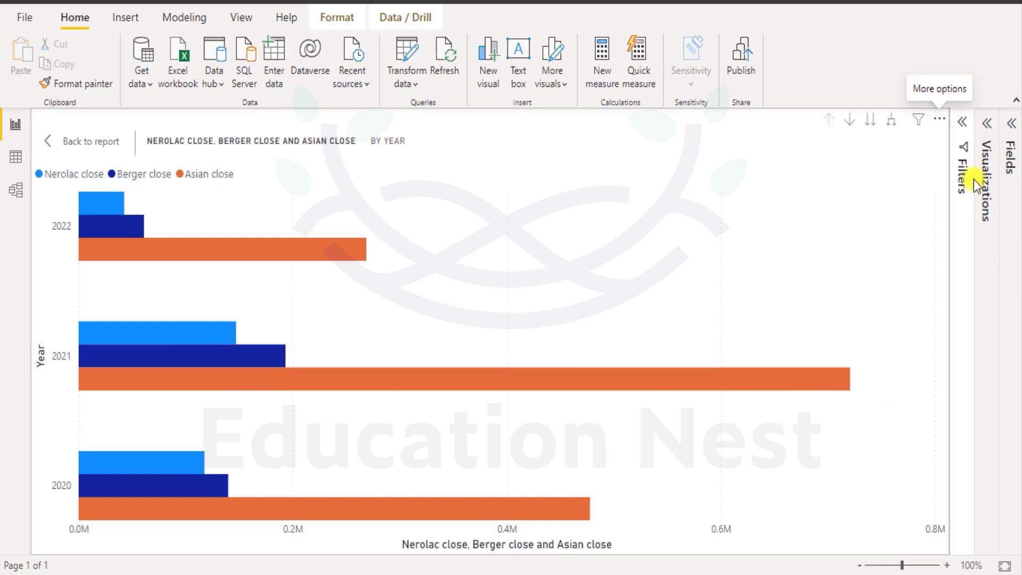
pyautogui.click(962, 126)
pyautogui.click(1011, 126)
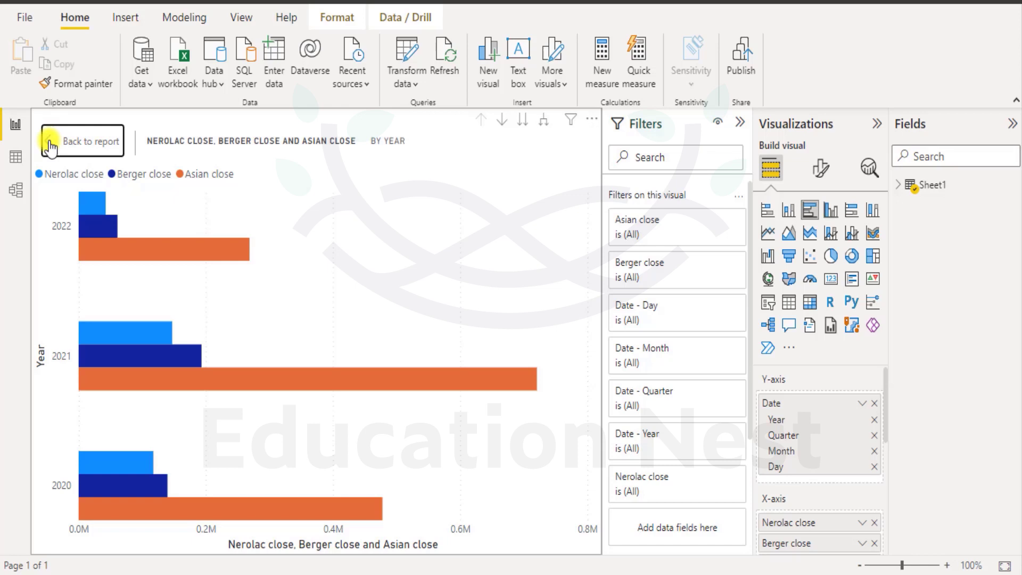
# Return from the enlarged view to the report page and shrink the bar chart to a smaller size.
pyautogui.click(85, 142)
pyautogui.click(496, 329)
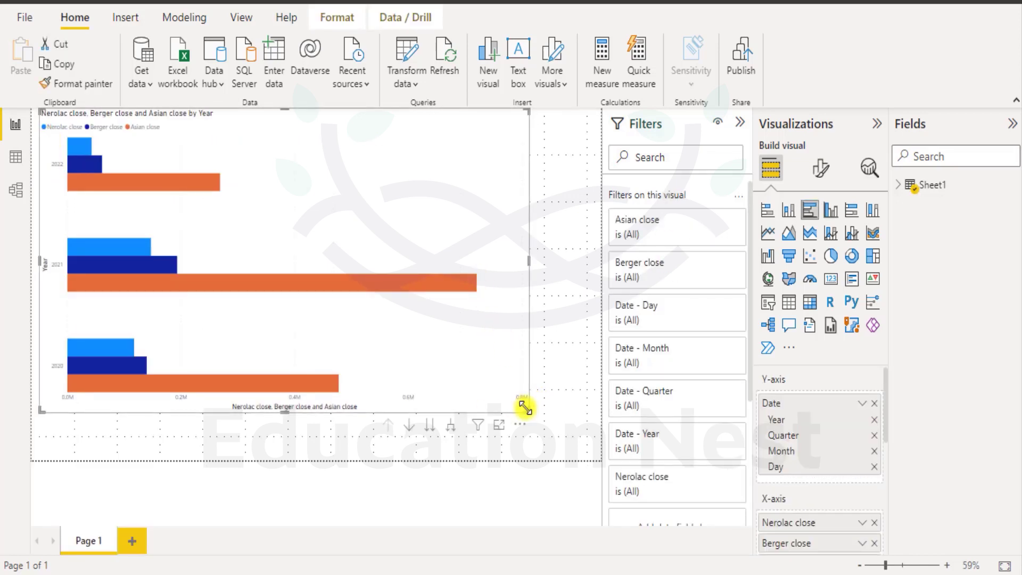
pyautogui.moveTo(525, 409); pyautogui.dragTo(211, 266)
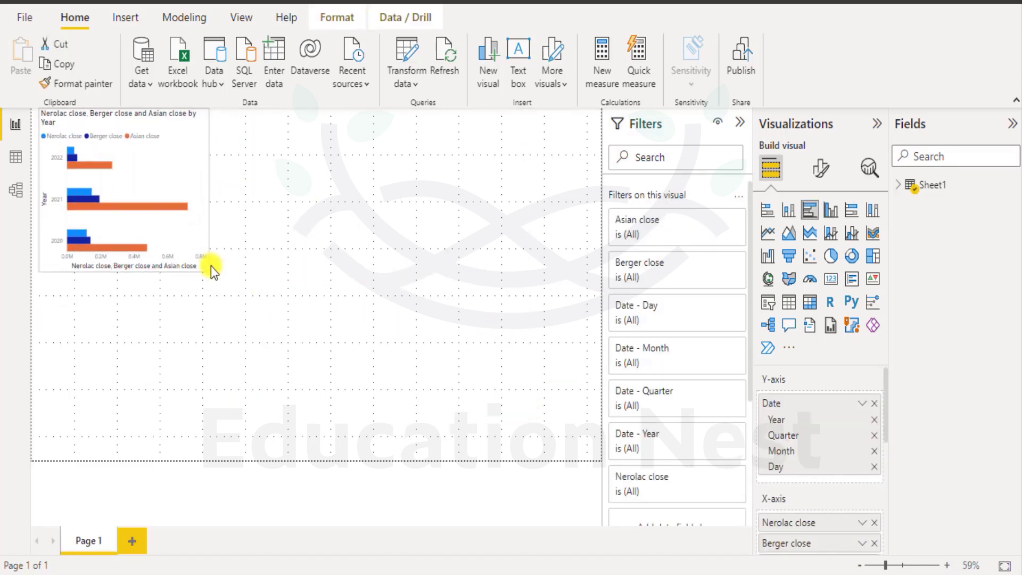
pyautogui.click(360, 468)
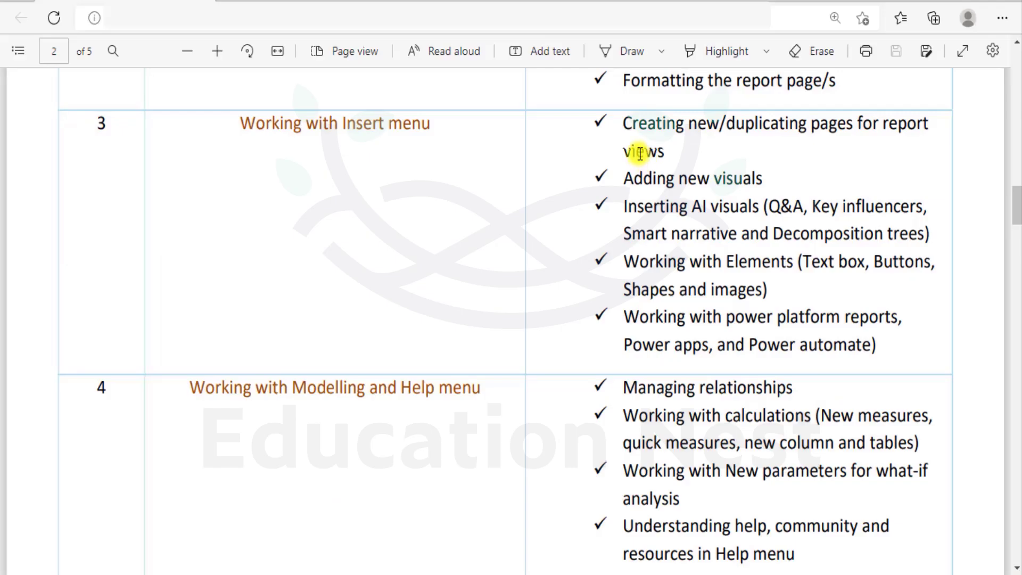
# Highlight the outline point on duplicating pages for report views, then switch to Power Query Editor.
pyautogui.moveTo(726, 123); pyautogui.dragTo(671, 155)
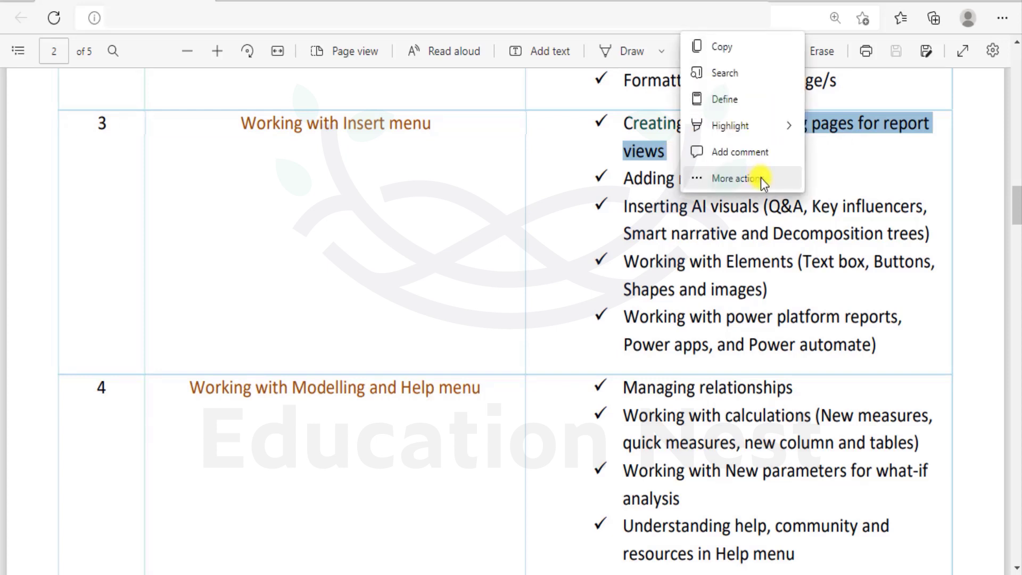
pyautogui.click(762, 180)
pyautogui.click(654, 197)
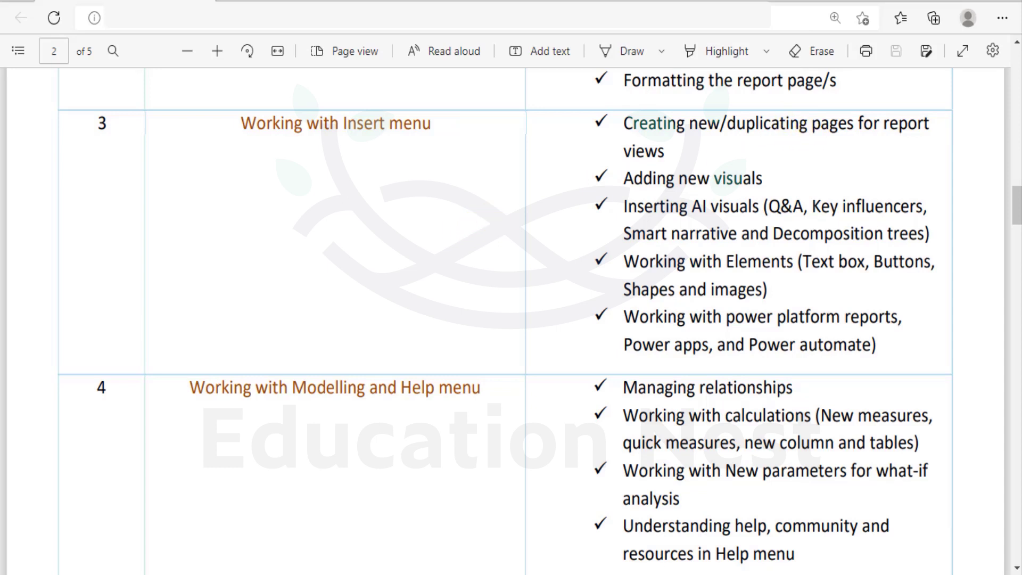
pyautogui.moveTo(534, 572)
pyautogui.click(613, 501)
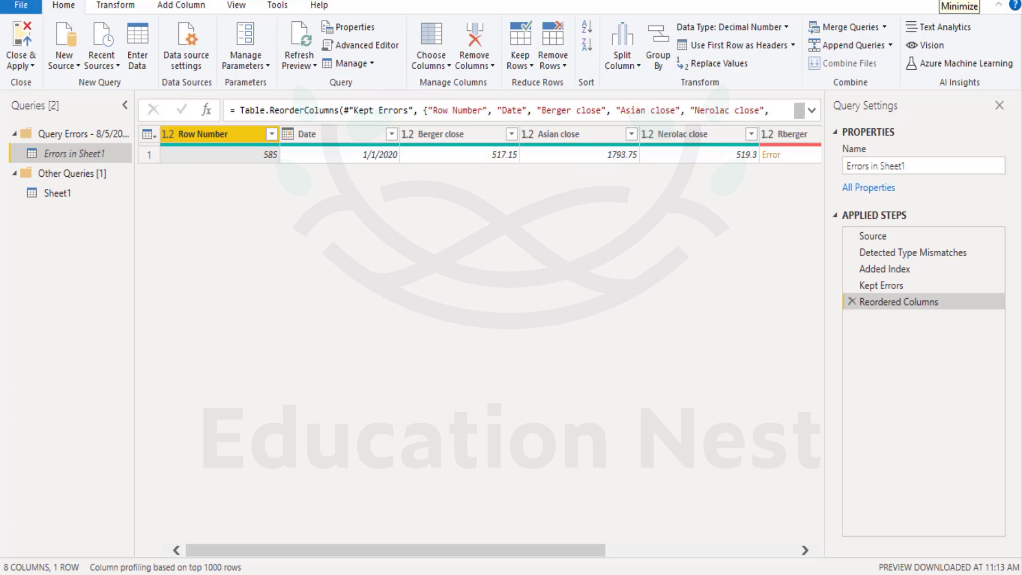
# Inspect the Error value in the Rberger column of the Errors in Sheet1 query.
pyautogui.click(782, 158)
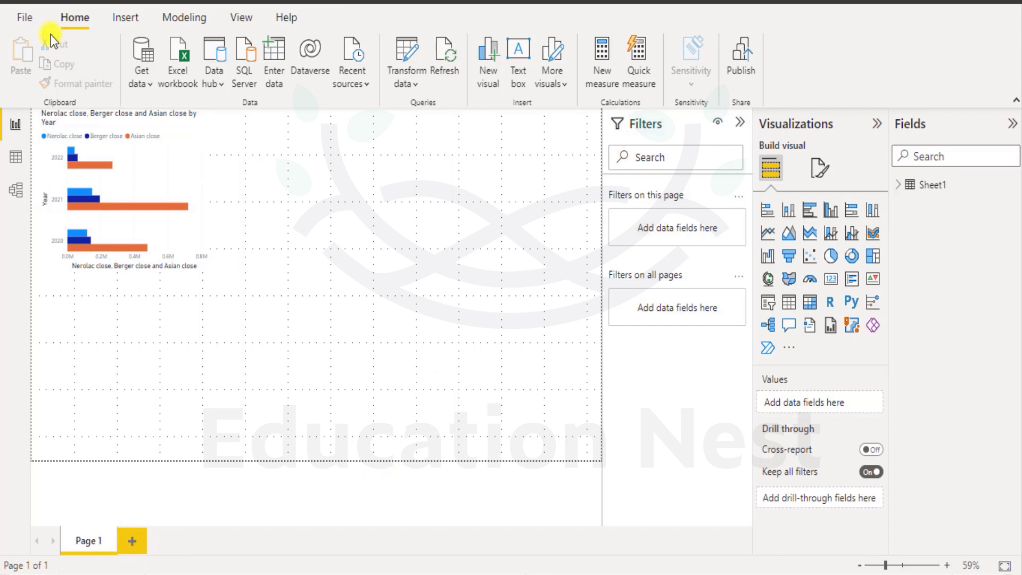
# Duplicate Page 1 from the Insert tab's New page menu, creating 'Duplicate of Page 1'.
pyautogui.click(122, 17)
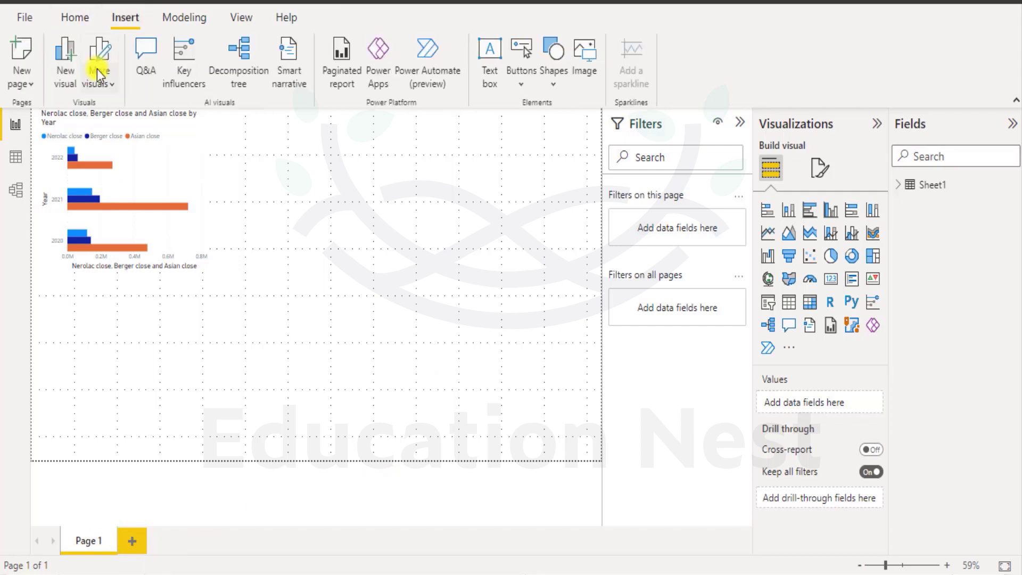
pyautogui.click(31, 88)
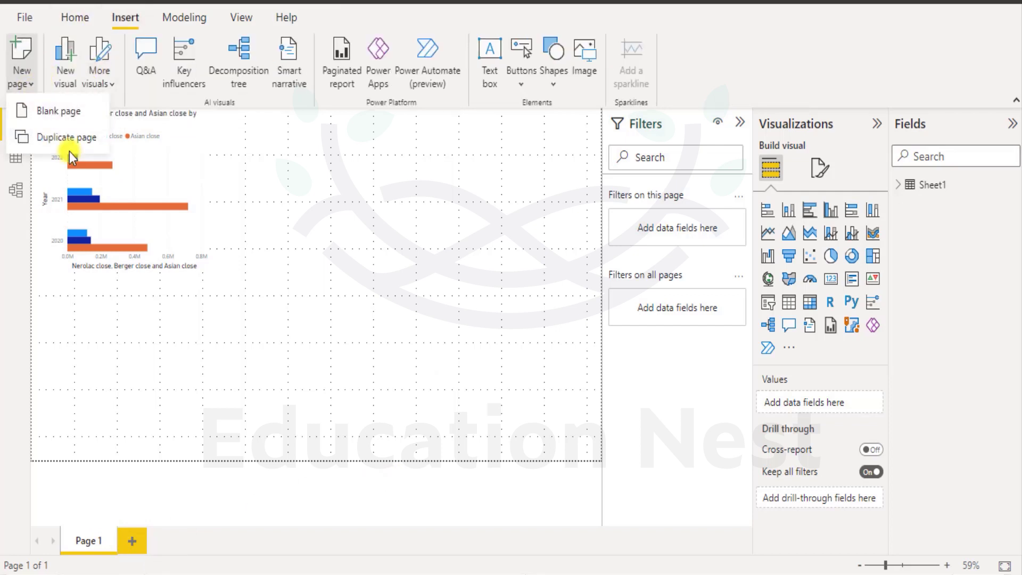
pyautogui.click(132, 15)
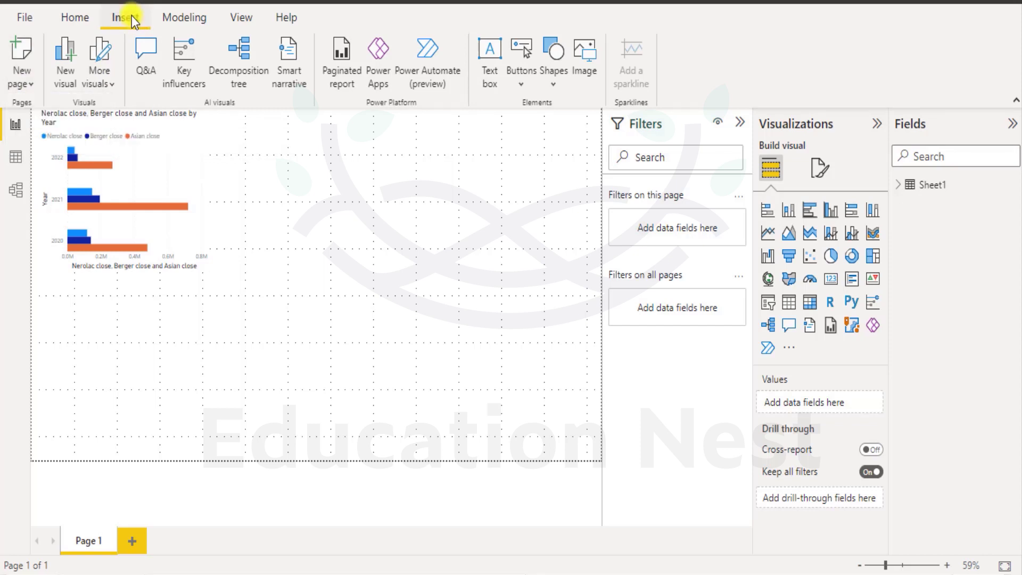
pyautogui.click(33, 88)
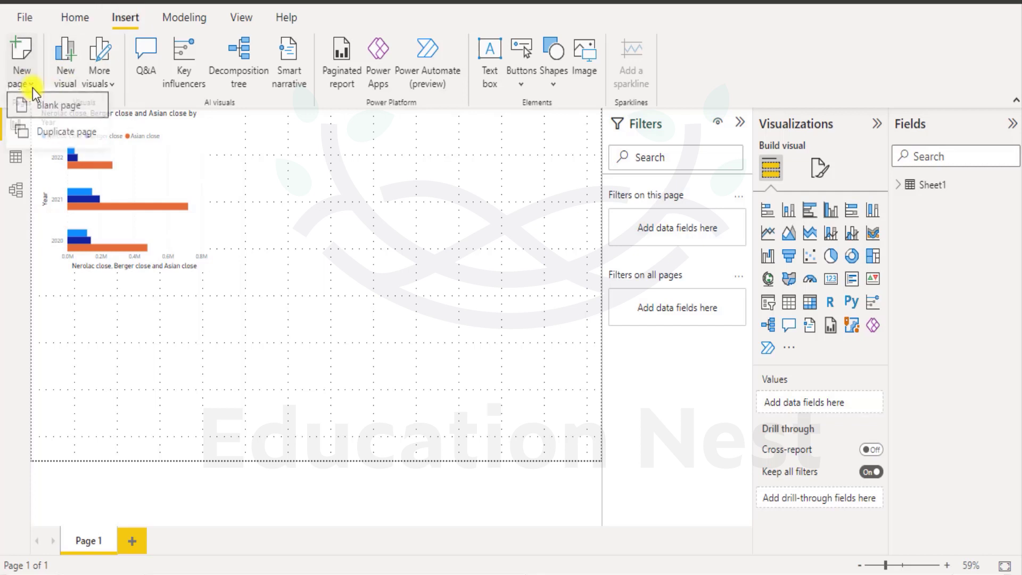
pyautogui.click(41, 140)
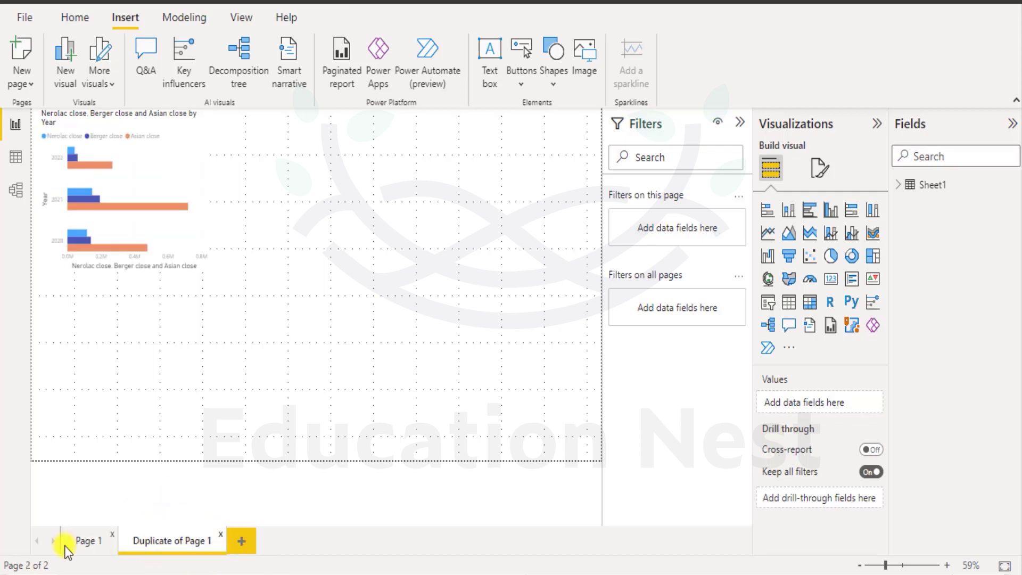
# Compare Page 1 with its duplicate, then enlarge the duplicate's bar chart to fill most of the page.
pyautogui.click(84, 541)
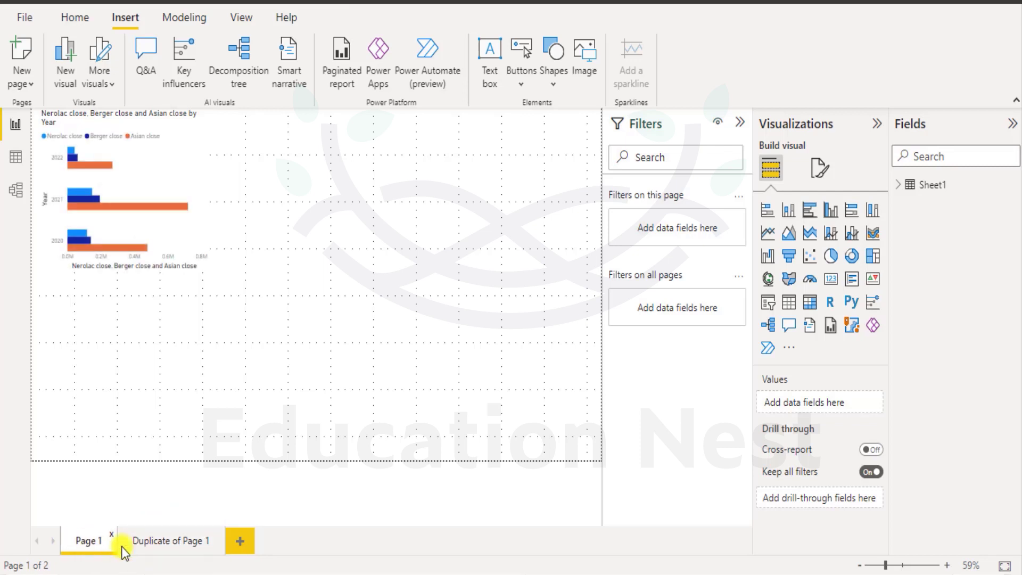
pyautogui.click(172, 170)
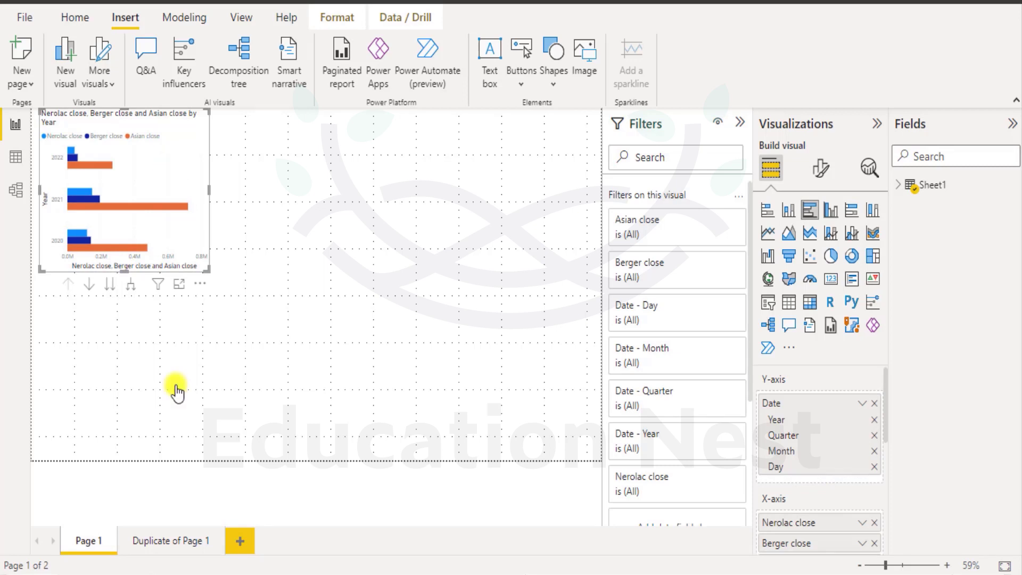
pyautogui.click(164, 540)
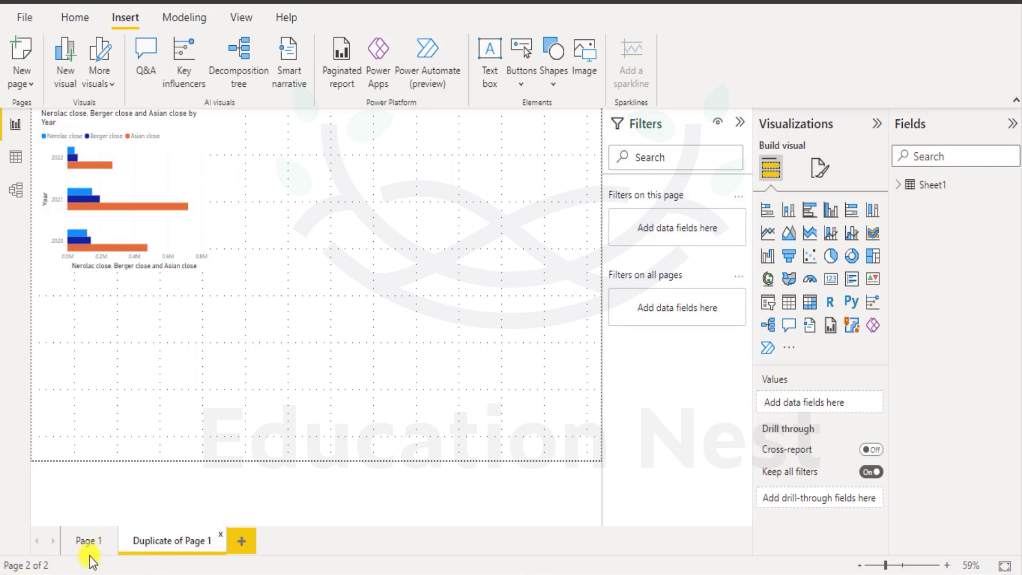
pyautogui.click(98, 540)
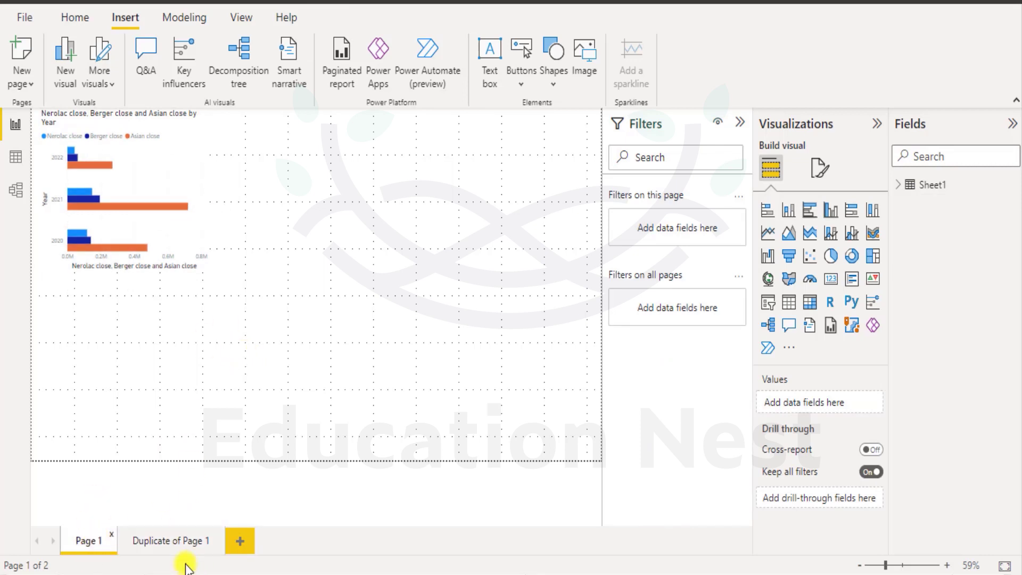
pyautogui.click(175, 540)
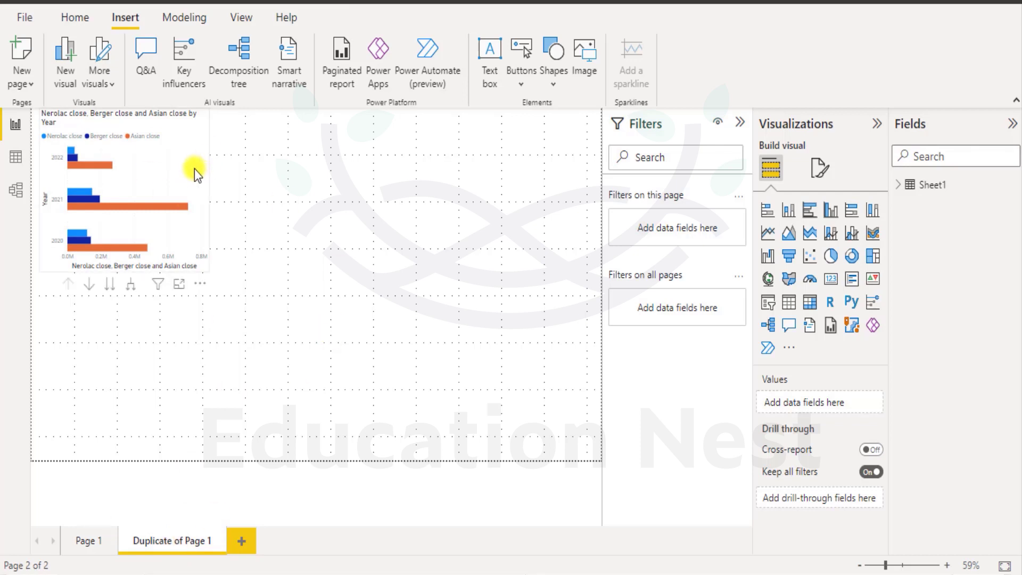
pyautogui.click(207, 258)
pyautogui.moveTo(211, 260); pyautogui.dragTo(557, 424)
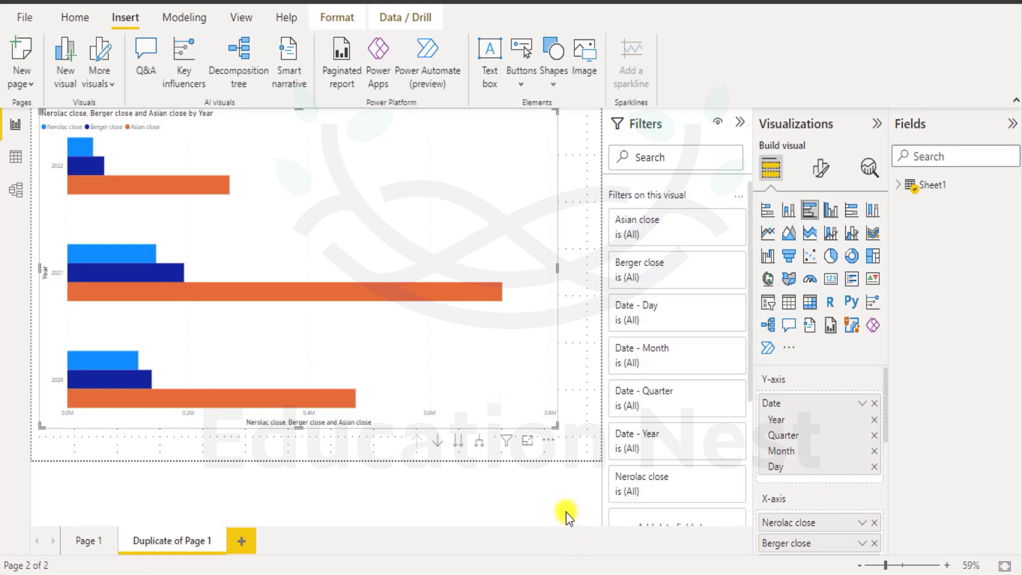
pyautogui.click(551, 519)
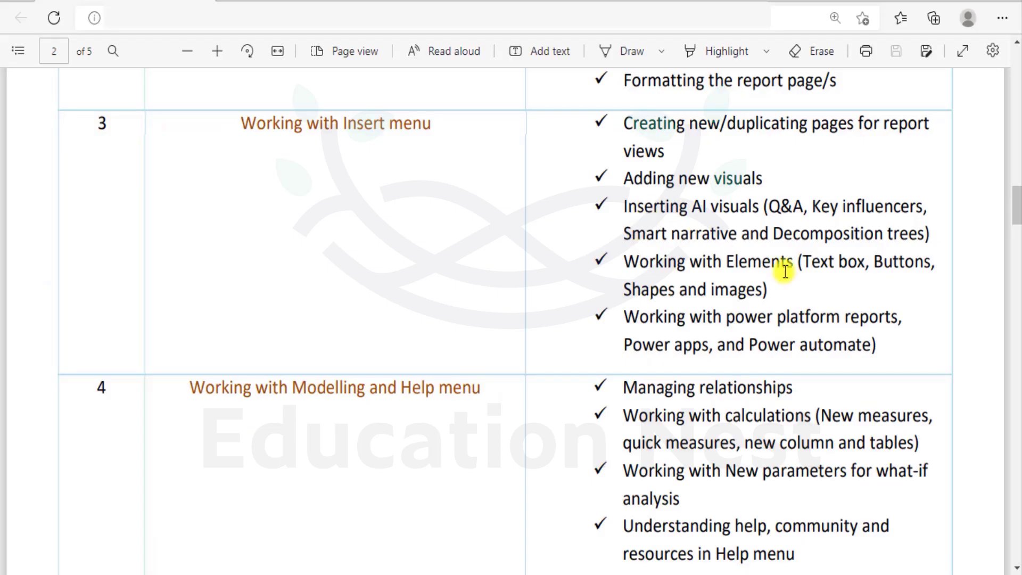
pyautogui.click(650, 261)
pyautogui.moveTo(726, 273); pyautogui.dragTo(783, 282)
pyautogui.click(680, 265)
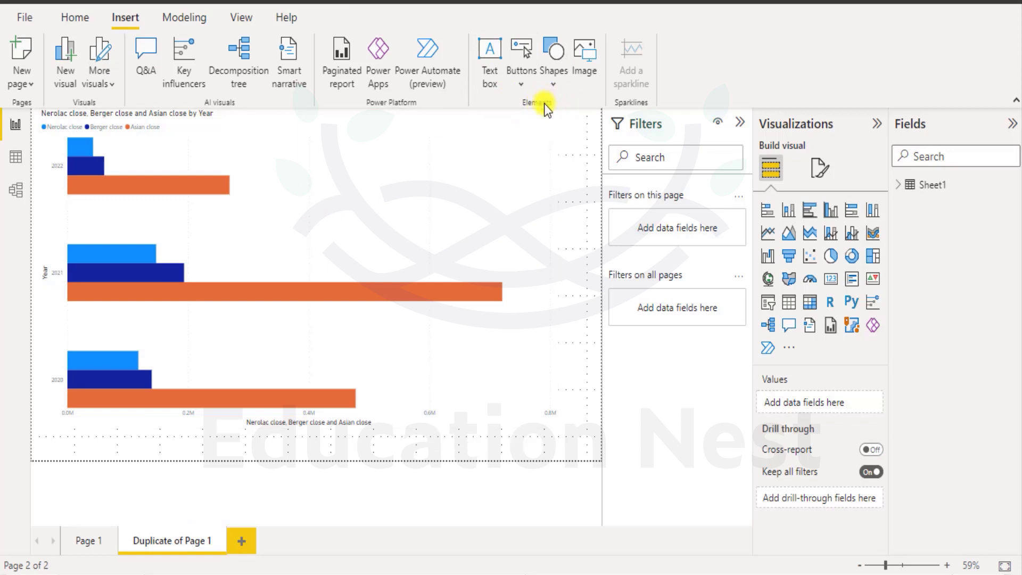
# Insert a text box, move it toward the page's right side, and make it wider and shorter.
pyautogui.click(487, 64)
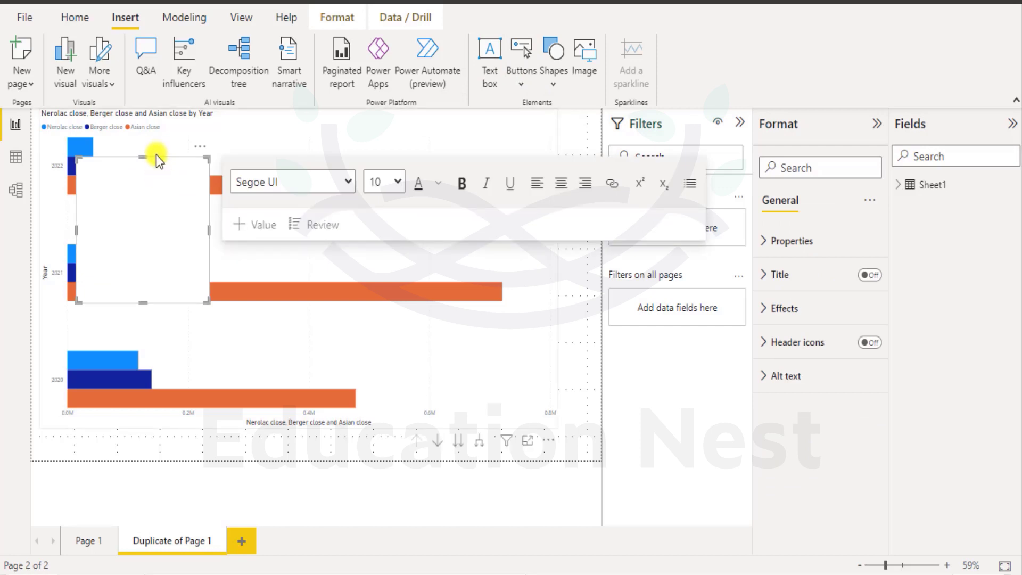
pyautogui.moveTo(155, 156); pyautogui.dragTo(534, 116)
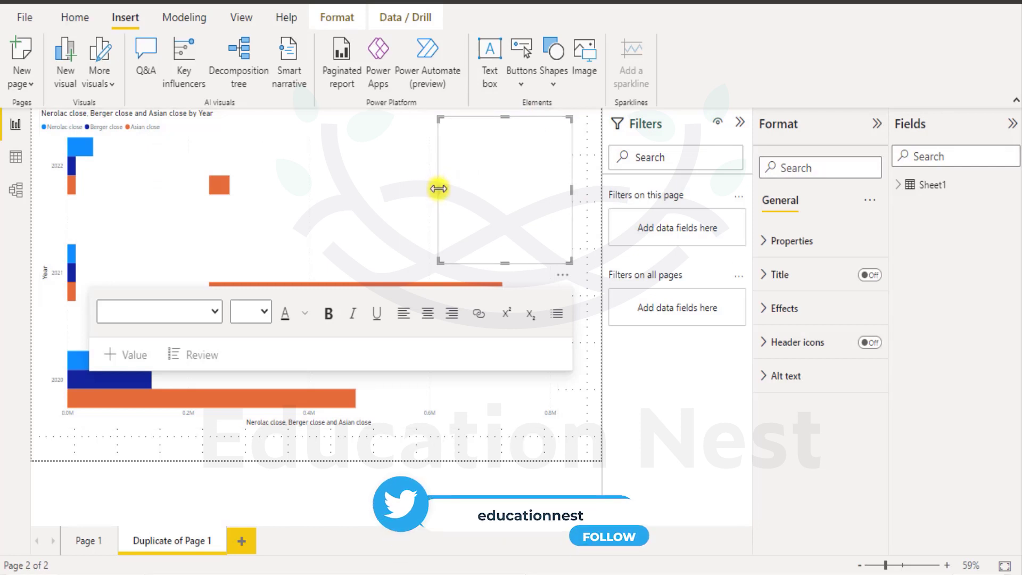
pyautogui.moveTo(436, 192); pyautogui.dragTo(291, 158)
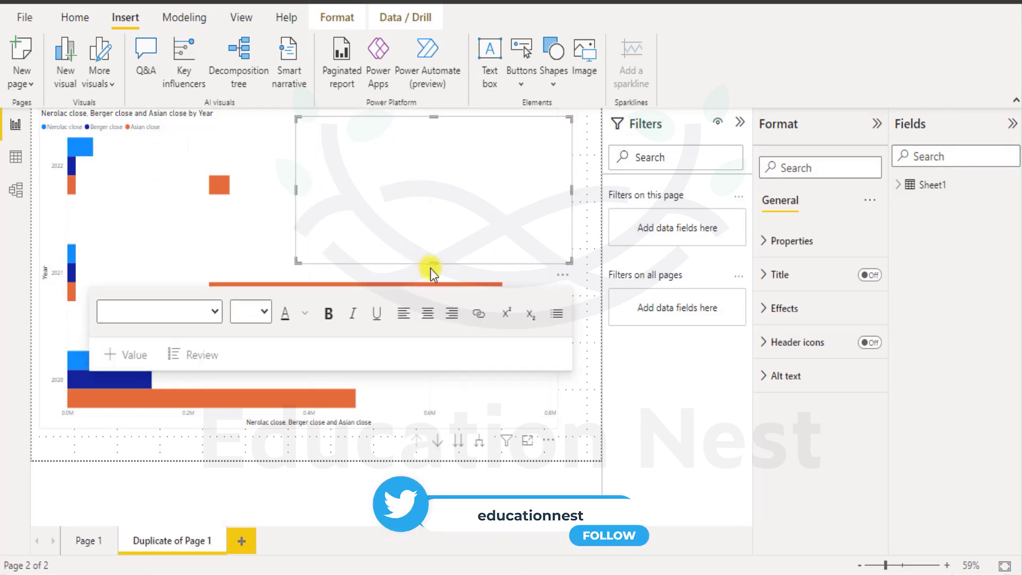
pyautogui.moveTo(434, 262); pyautogui.dragTo(436, 184)
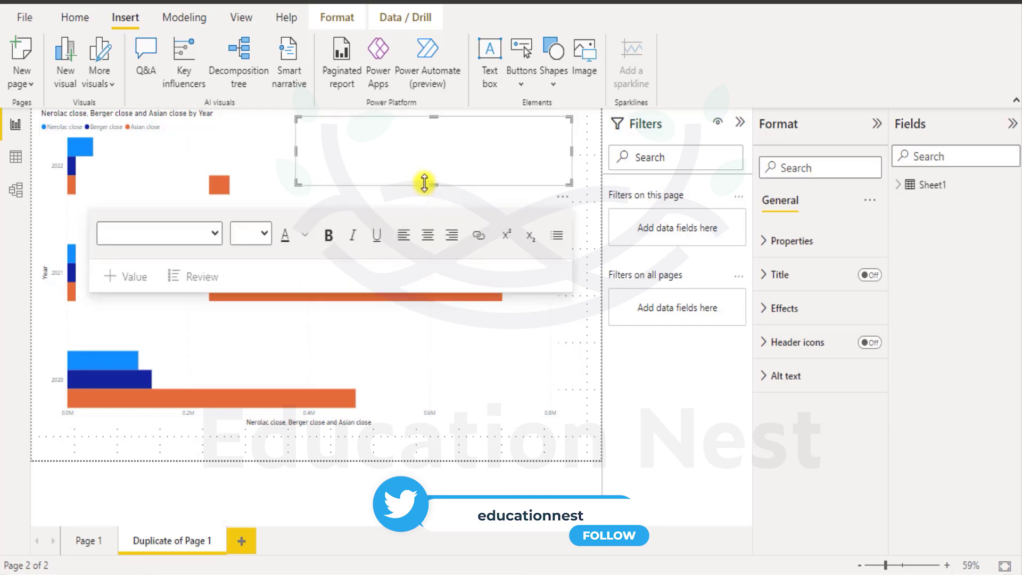
pyautogui.click(420, 147)
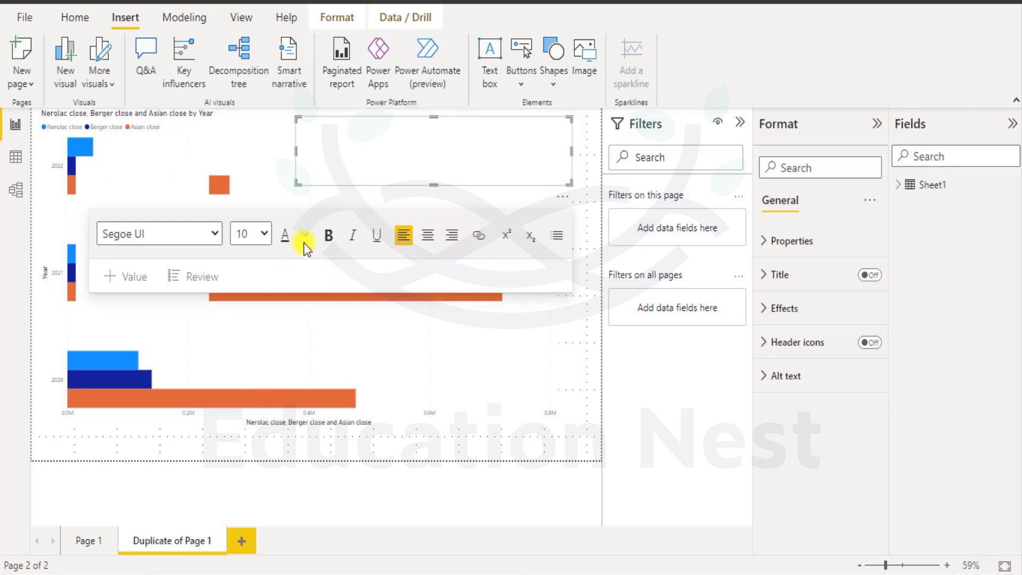
# Discard the empty text box and insert a fresh text box on the page.
pyautogui.click(528, 362)
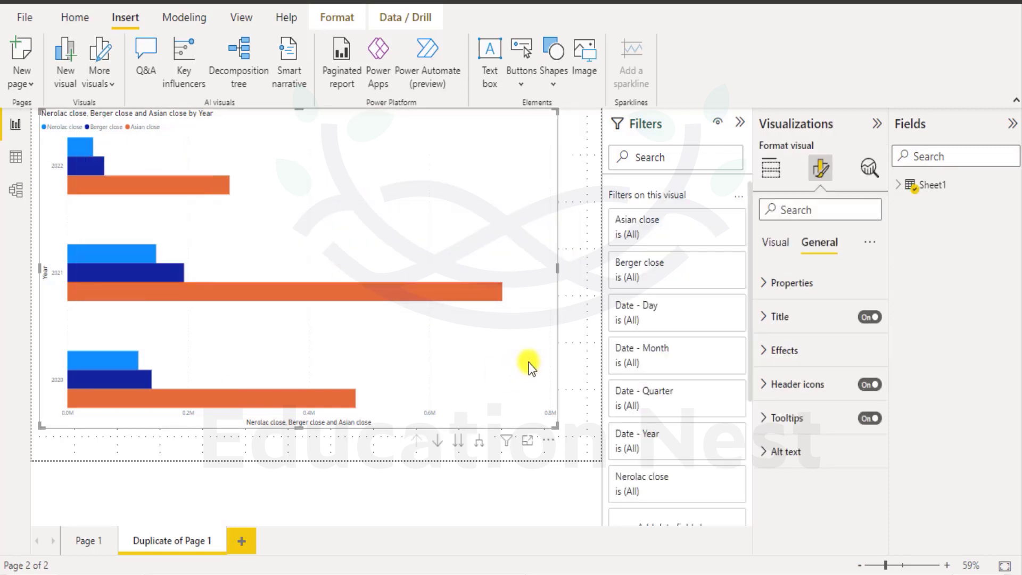
pyautogui.click(490, 64)
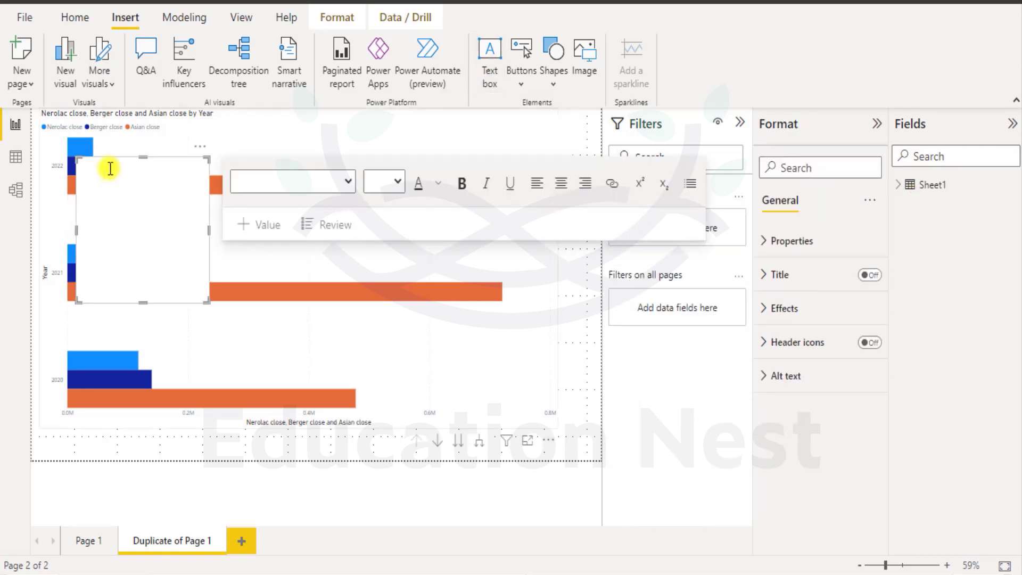
pyautogui.click(367, 125)
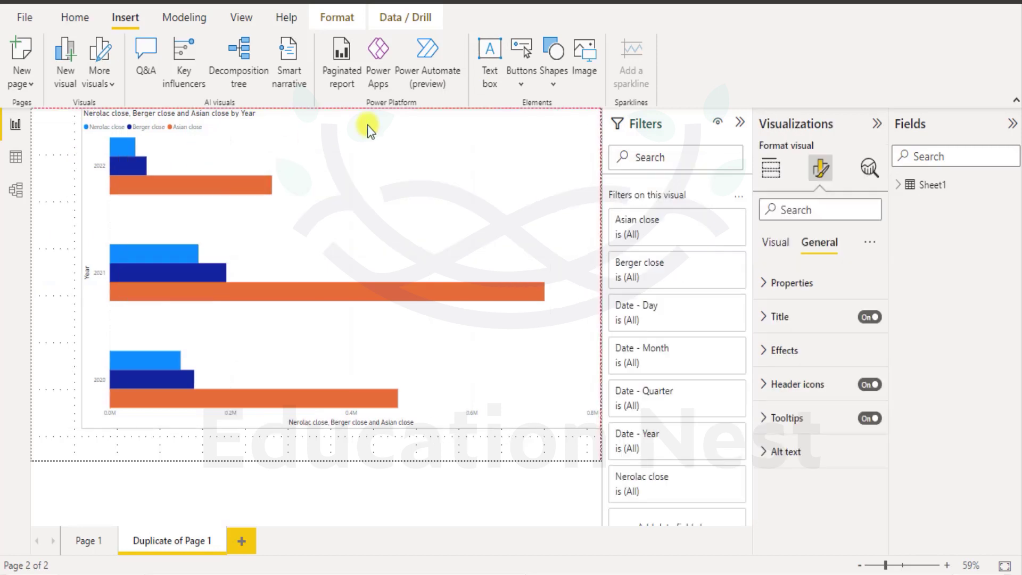
pyautogui.click(488, 53)
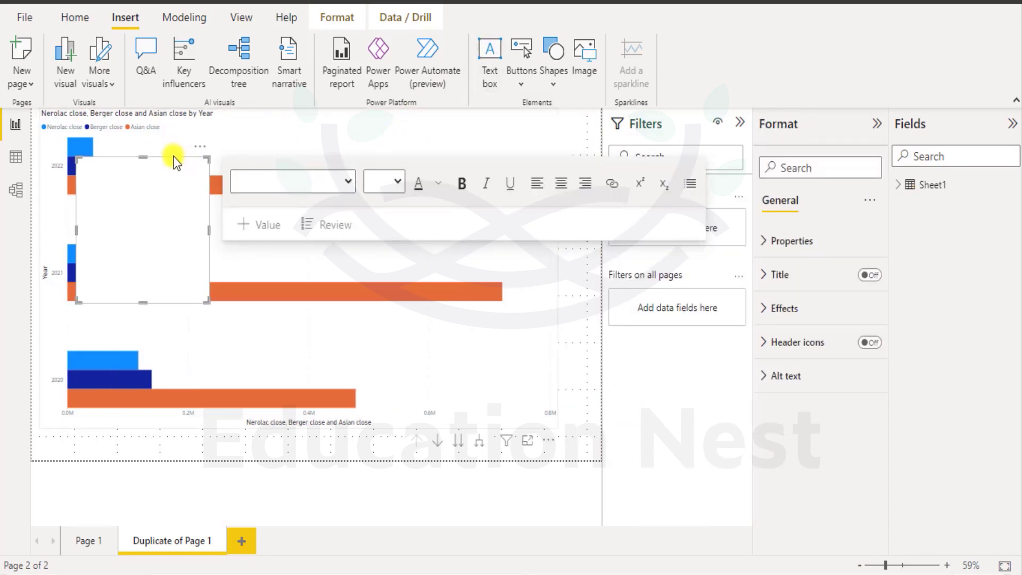
# Move the text box to the chart's upper right and shorten its height.
pyautogui.moveTo(186, 157); pyautogui.dragTo(540, 120)
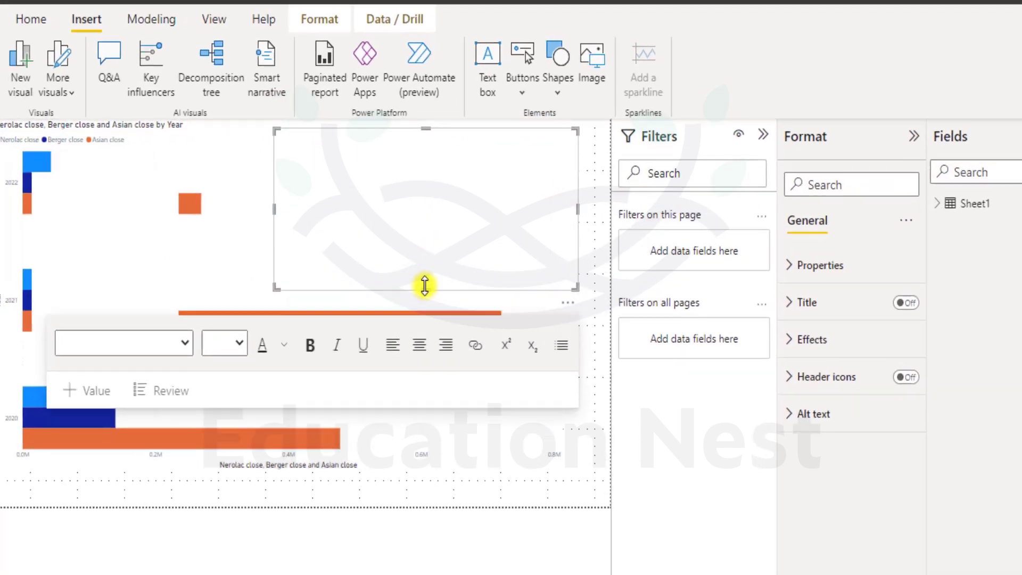
pyautogui.moveTo(429, 256); pyautogui.dragTo(431, 182)
pyautogui.moveTo(389, 275); pyautogui.dragTo(378, 271)
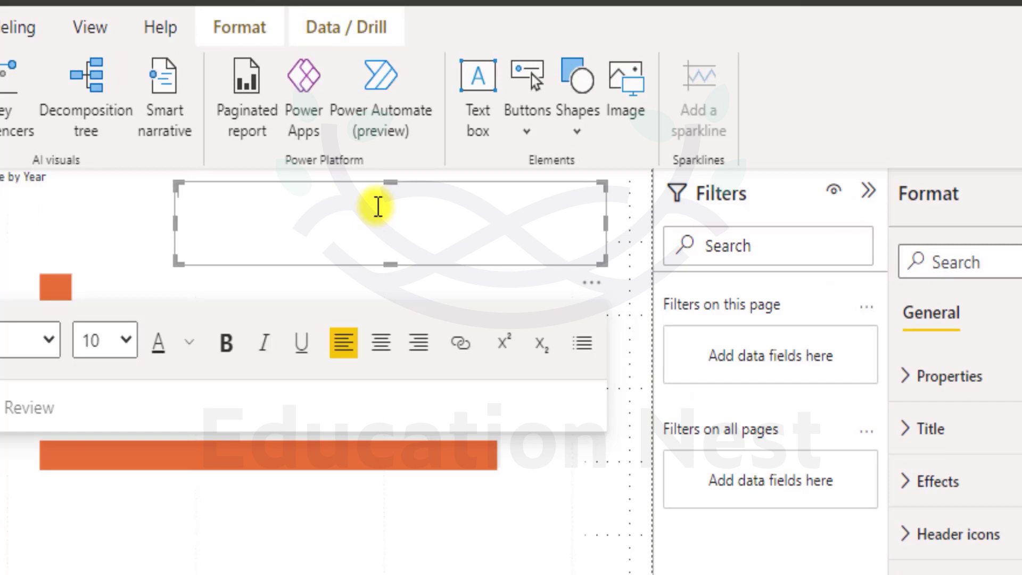
# Type the title comparing close prices of Nerolac, Asian and Berger paints, plus the note that Asian paints peaked in 2021.
pyautogui.write('Comparison of Close p')
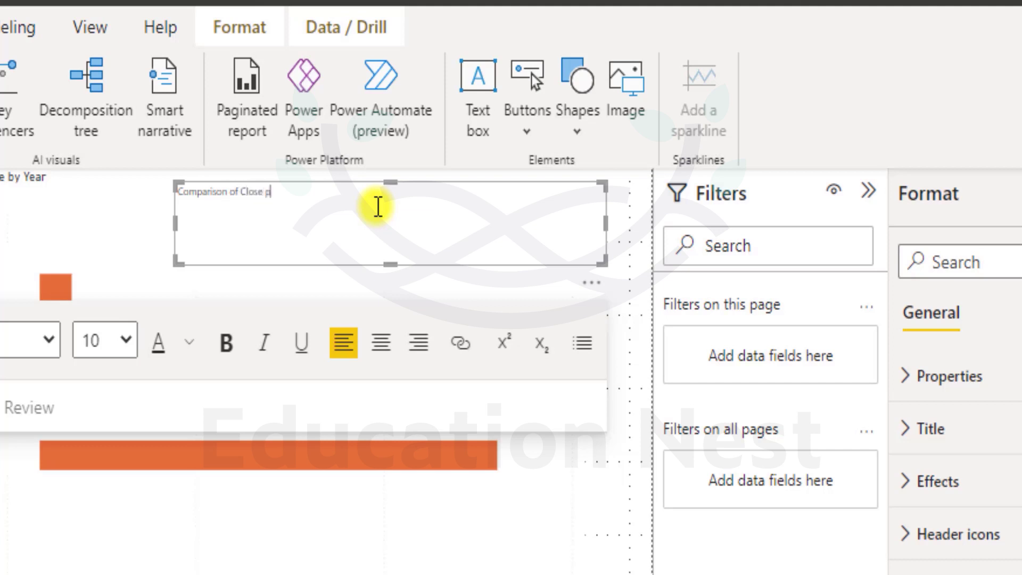
pyautogui.write('rices of paints companies')
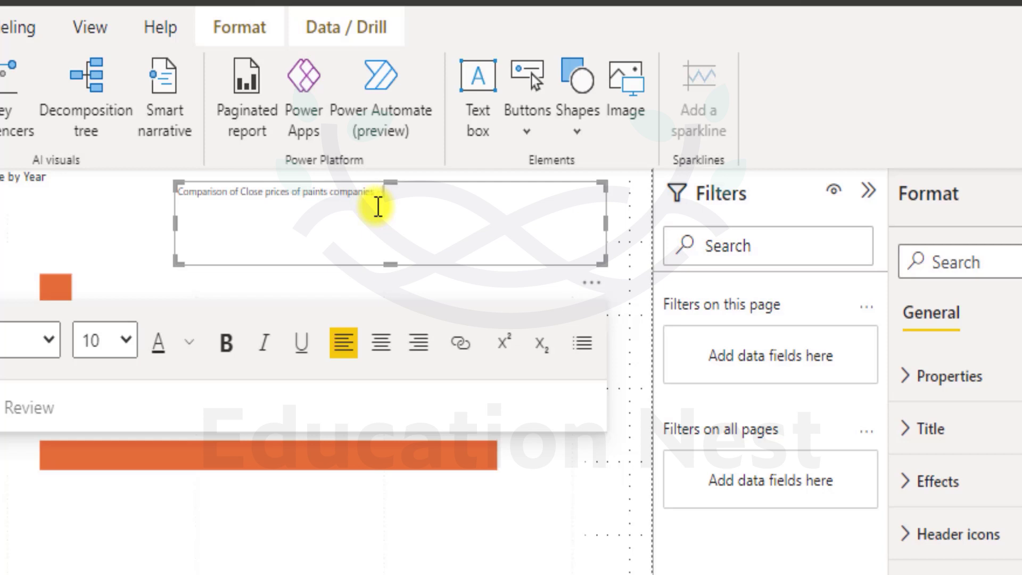
pyautogui.write('Nerolac, Asian, an')
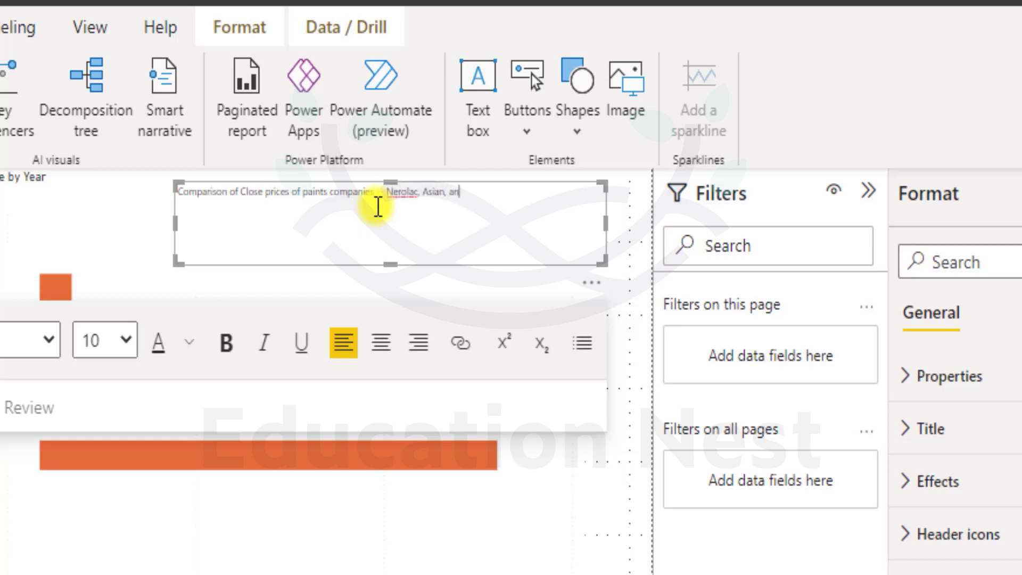
pyautogui.write('d Berge')
pyautogui.write('r paints  It')
pyautogui.write(' is')
pyautogui.write(' n')
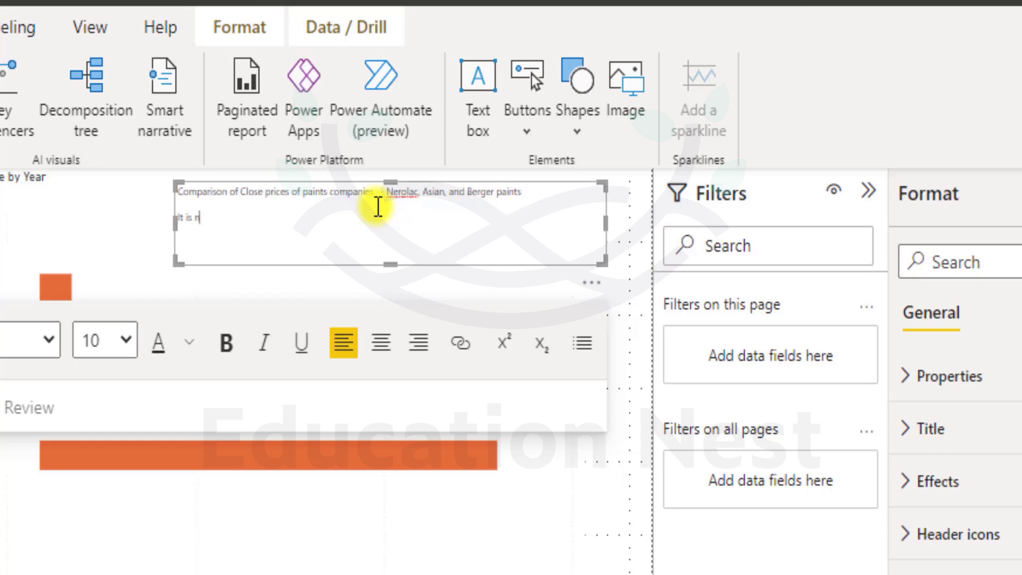
pyautogui.write('oticable that Asian ')
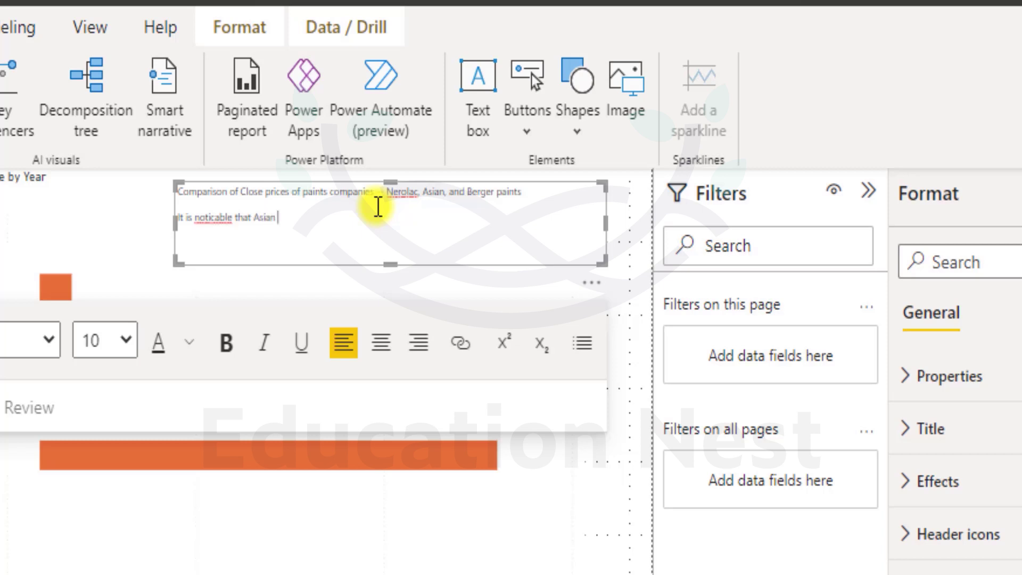
pyautogui.write('paints close prices are th')
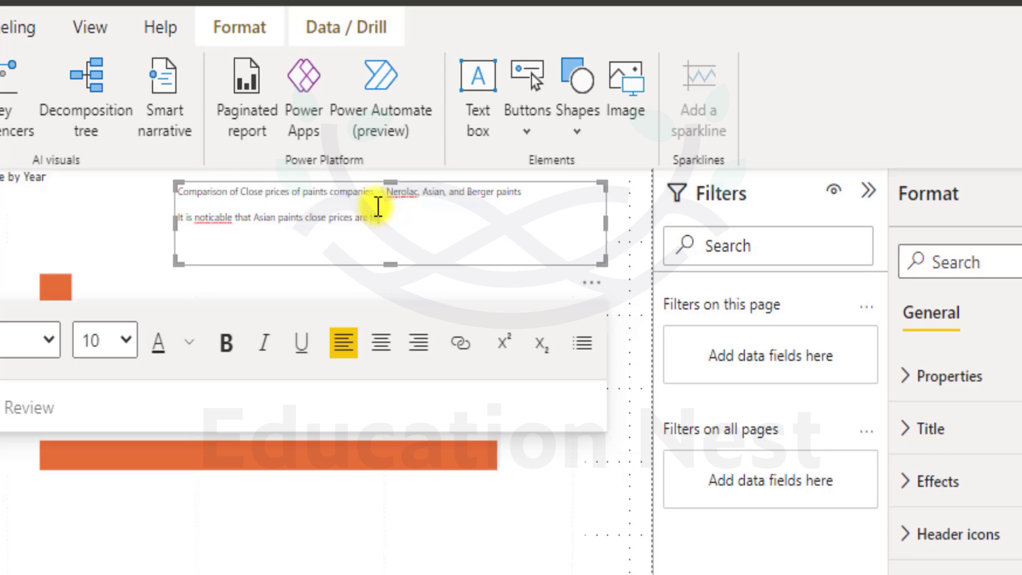
pyautogui.write('e highest amongst all t')
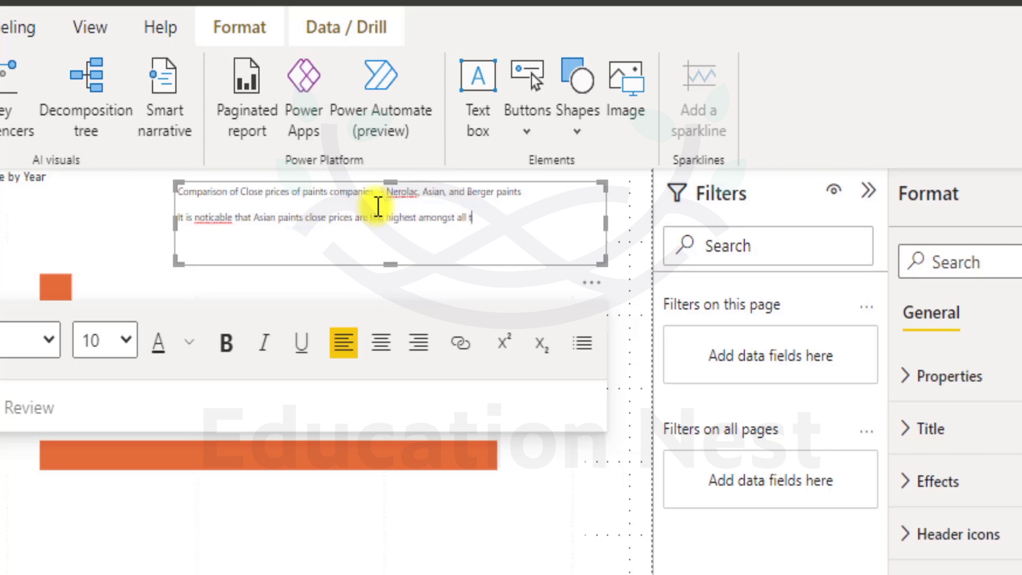
pyautogui.write('he 3 paints companies. ')
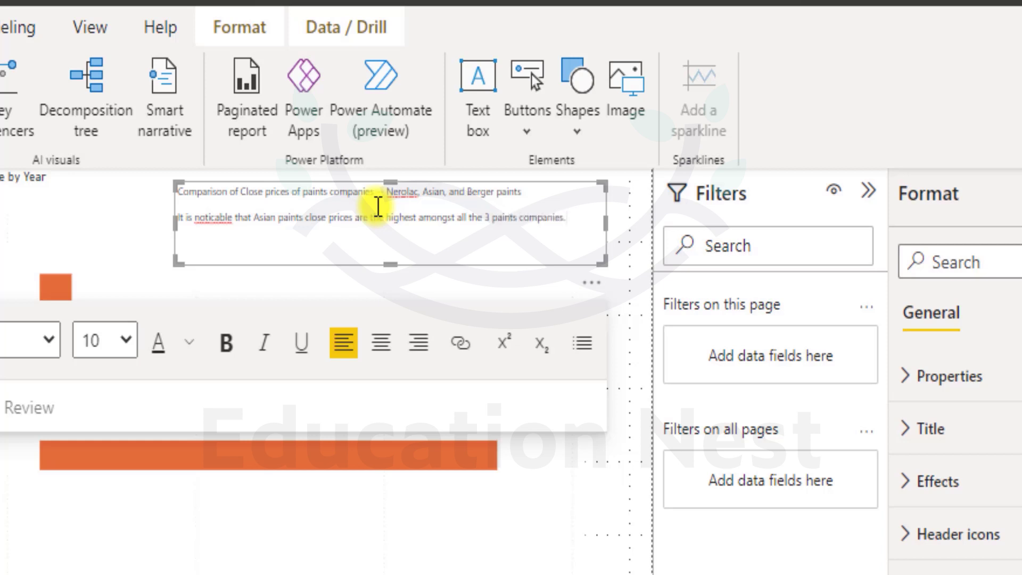
pyautogui.write('2021 was the year when ')
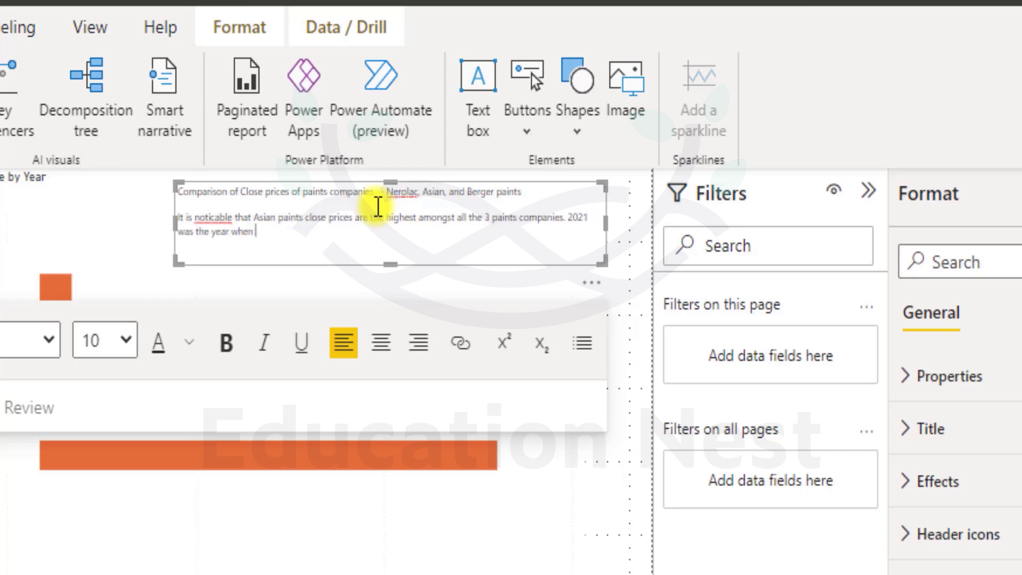
pyautogui.write('Asian paint')
pyautogui.write('s close pri')
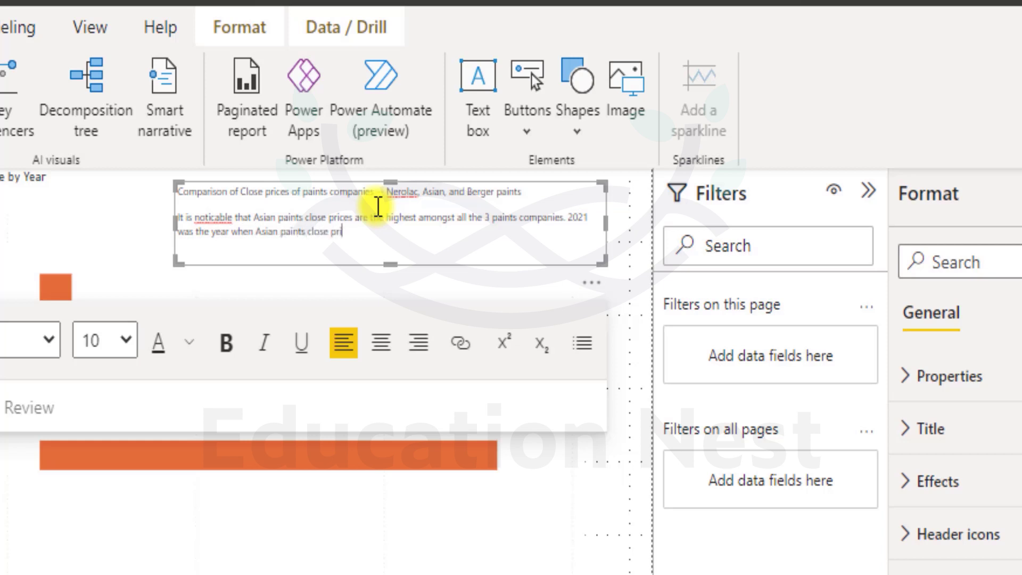
pyautogui.write('ces clocked the highest val')
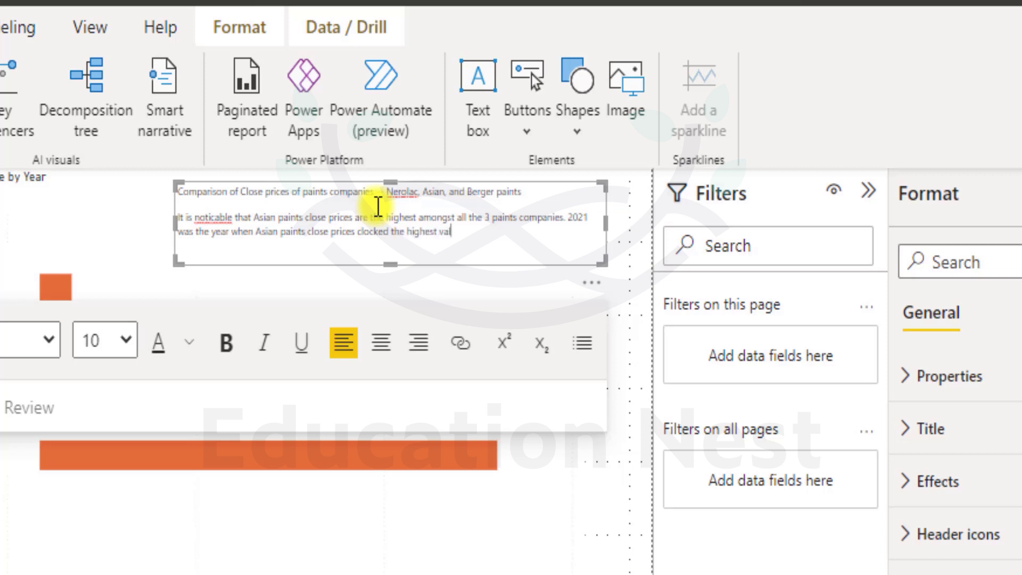
pyautogui.write('ue')
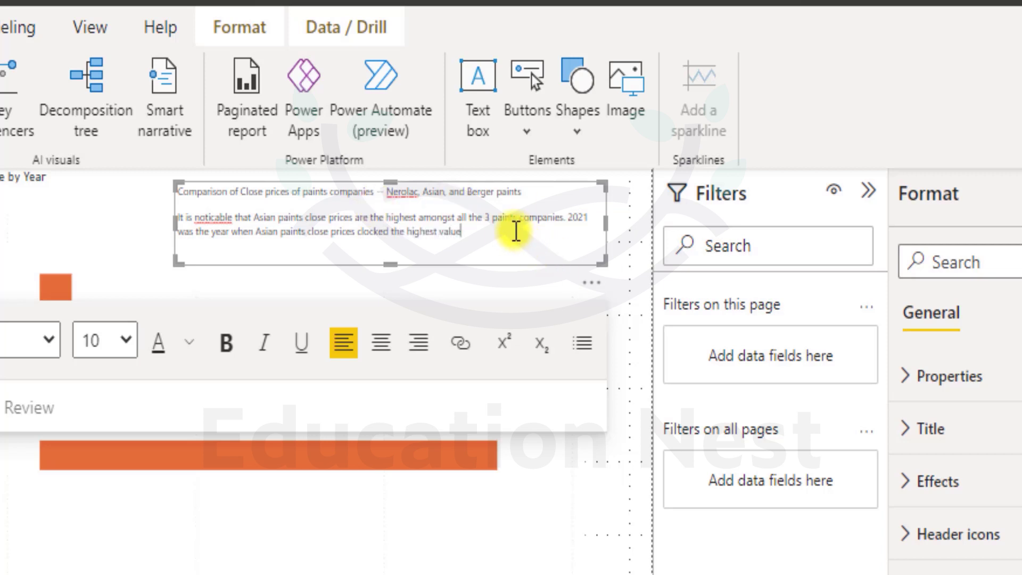
pyautogui.moveTo(516, 234); pyautogui.dragTo(180, 186)
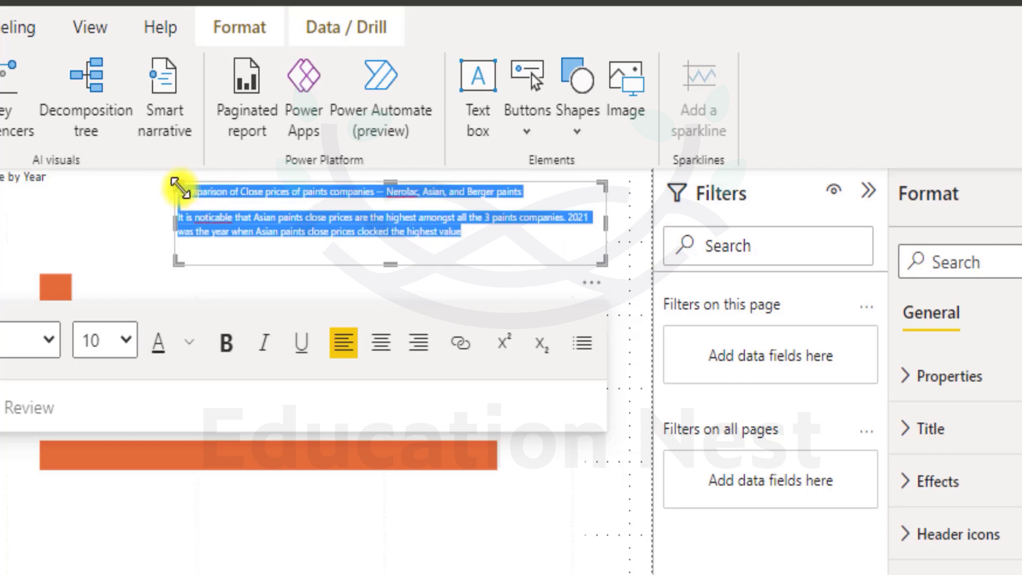
# Shorten the bar chart and place the widened comparison text box directly beneath it.
pyautogui.click(288, 193)
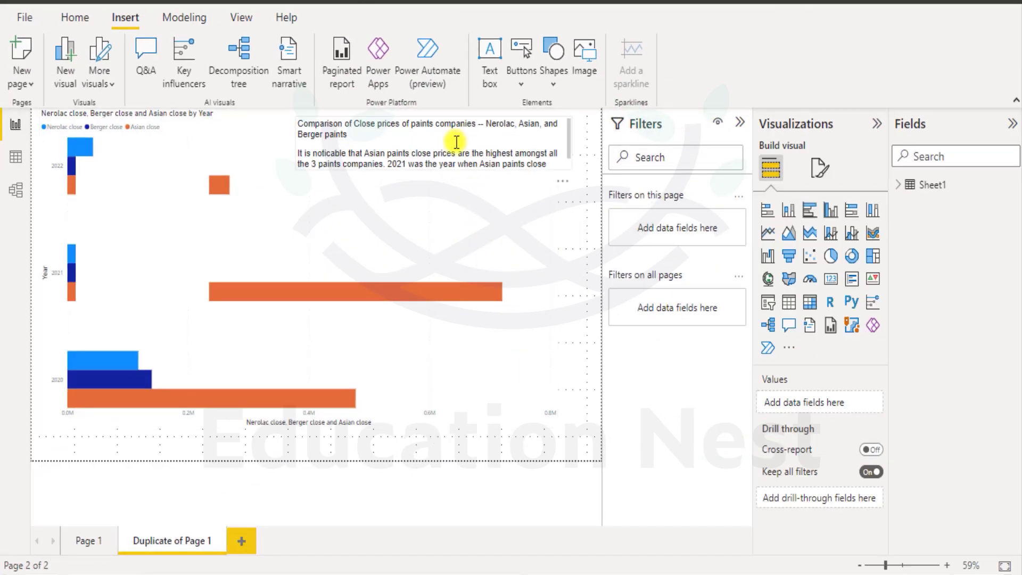
pyautogui.click(456, 141)
pyautogui.hotkey('ctrl', 'a')
pyautogui.press('Delete')
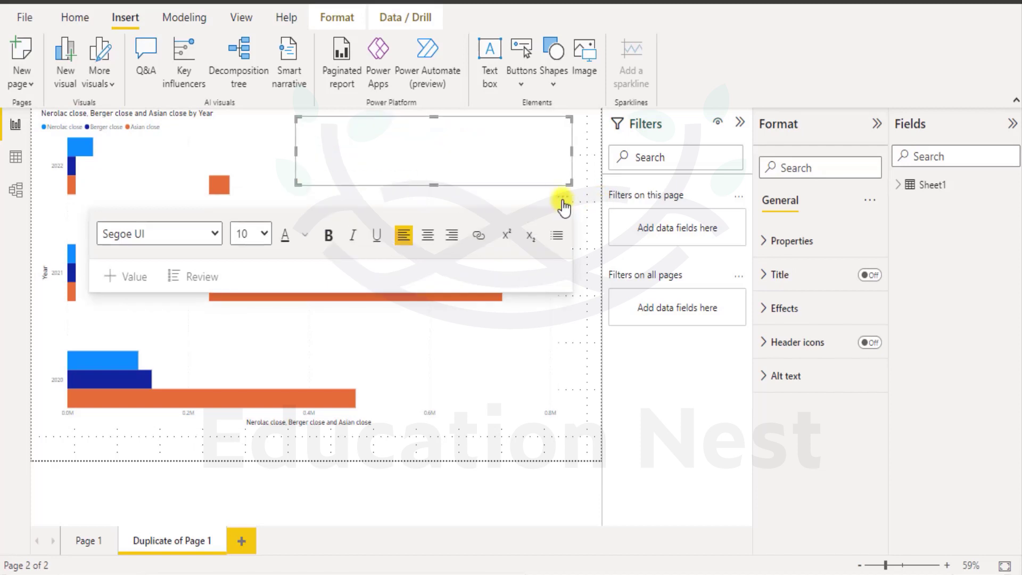
pyautogui.click(568, 198)
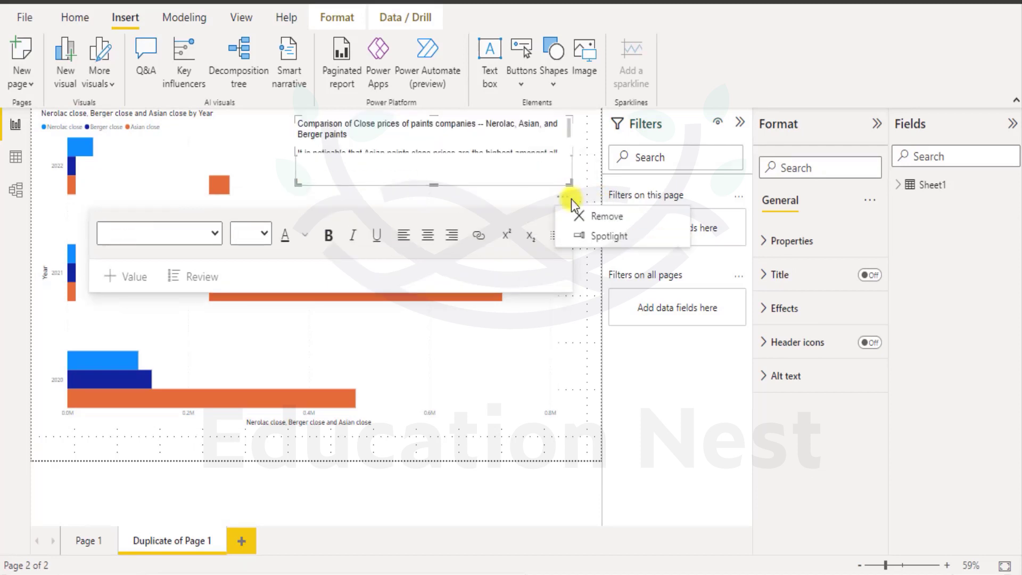
pyautogui.click(589, 216)
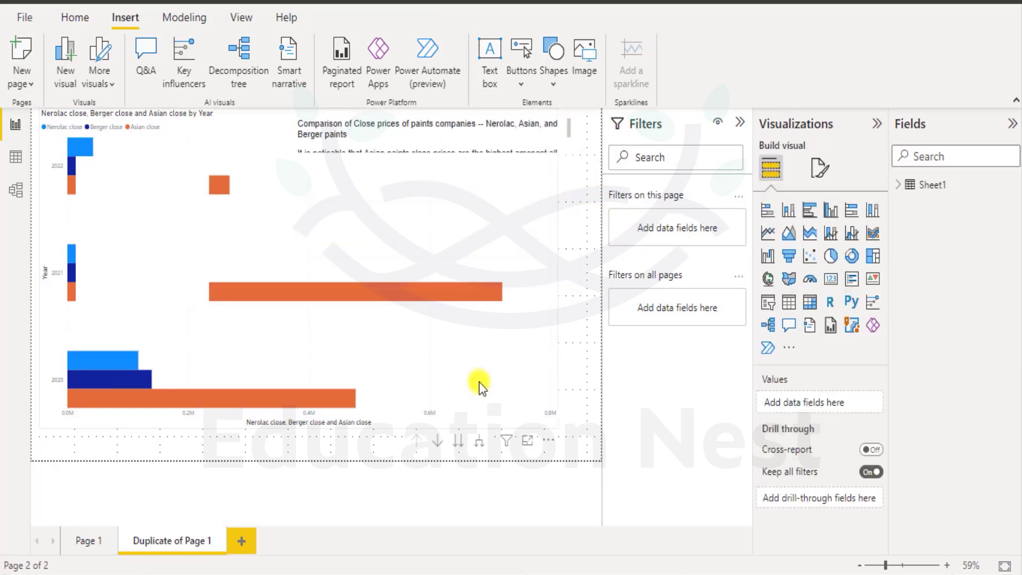
pyautogui.click(479, 381)
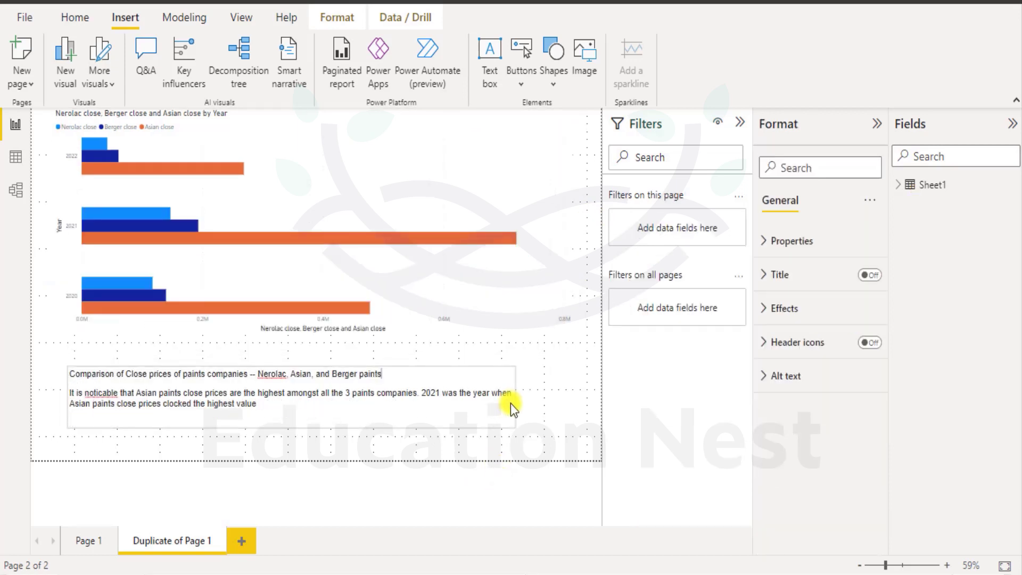
pyautogui.click(506, 406)
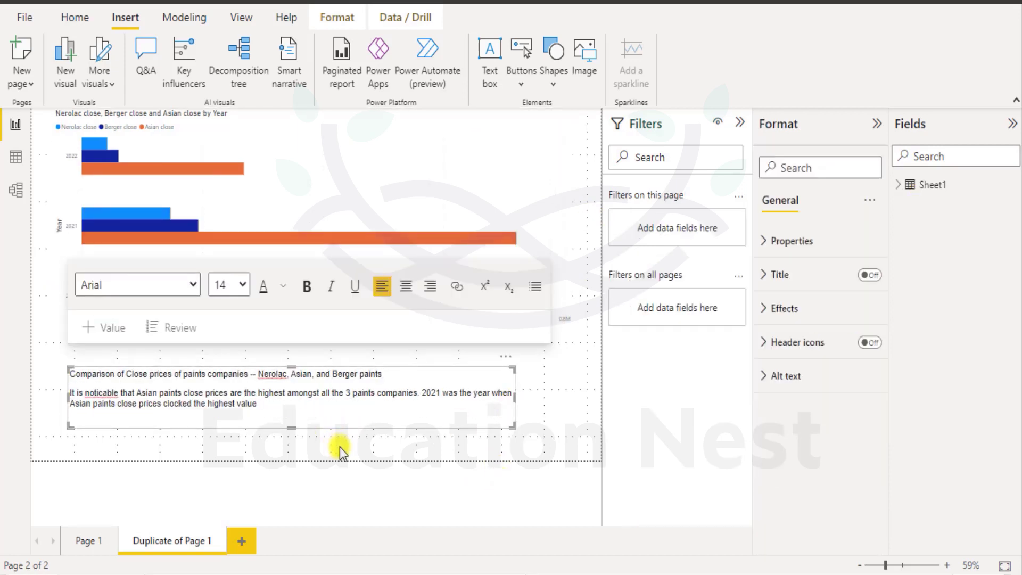
pyautogui.click(339, 446)
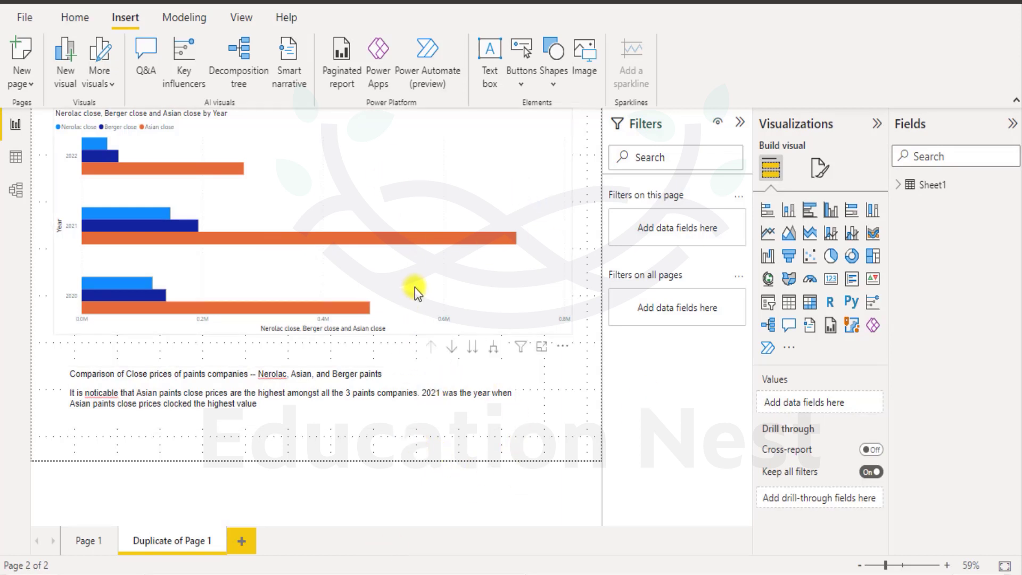
pyautogui.click(542, 348)
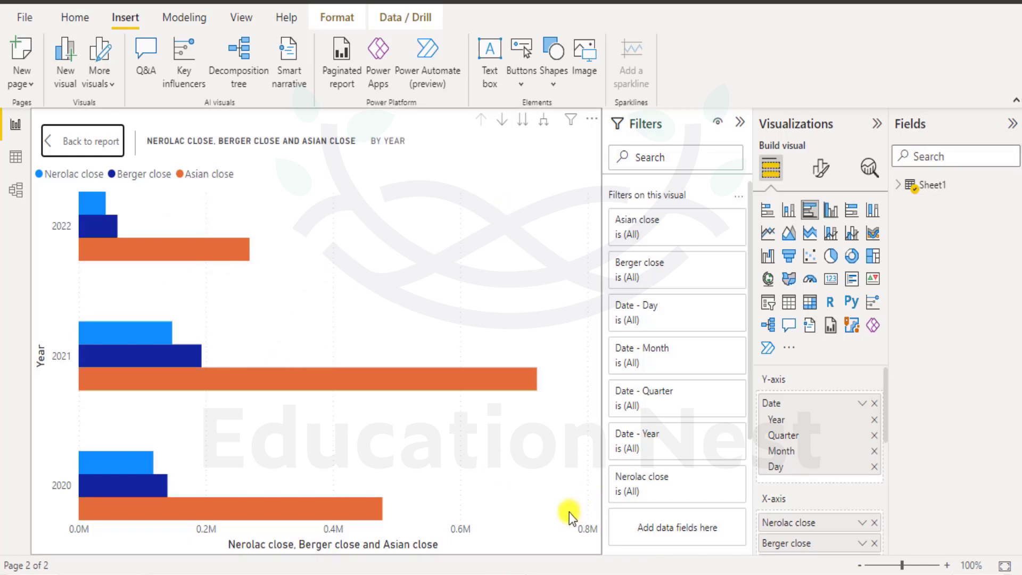
pyautogui.press('Escape')
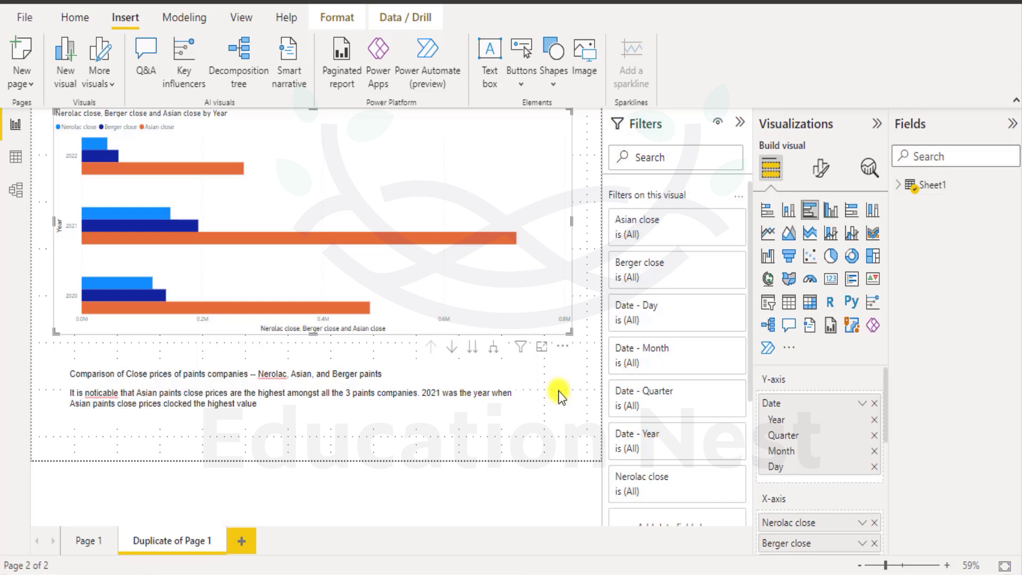
pyautogui.click(558, 391)
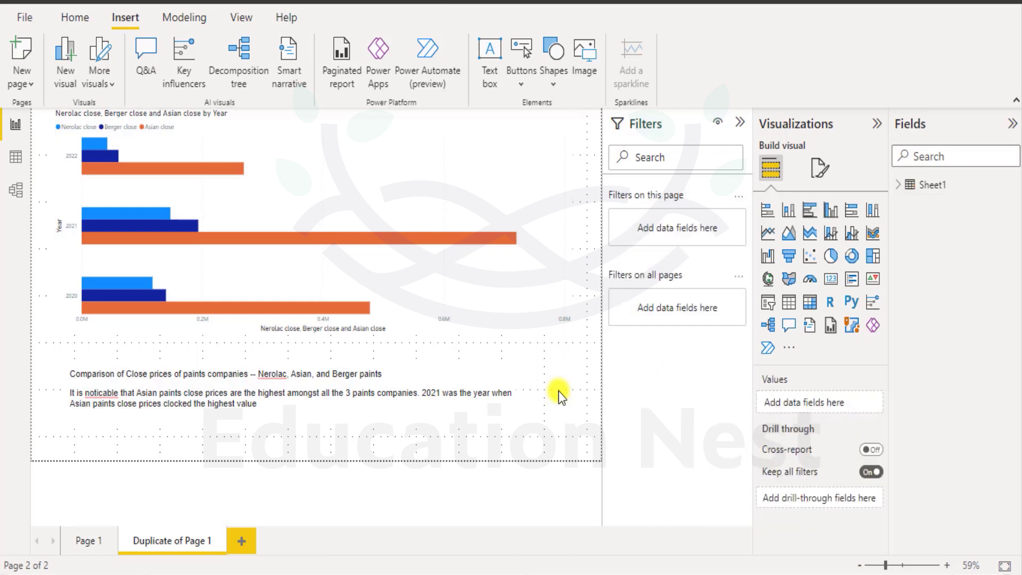